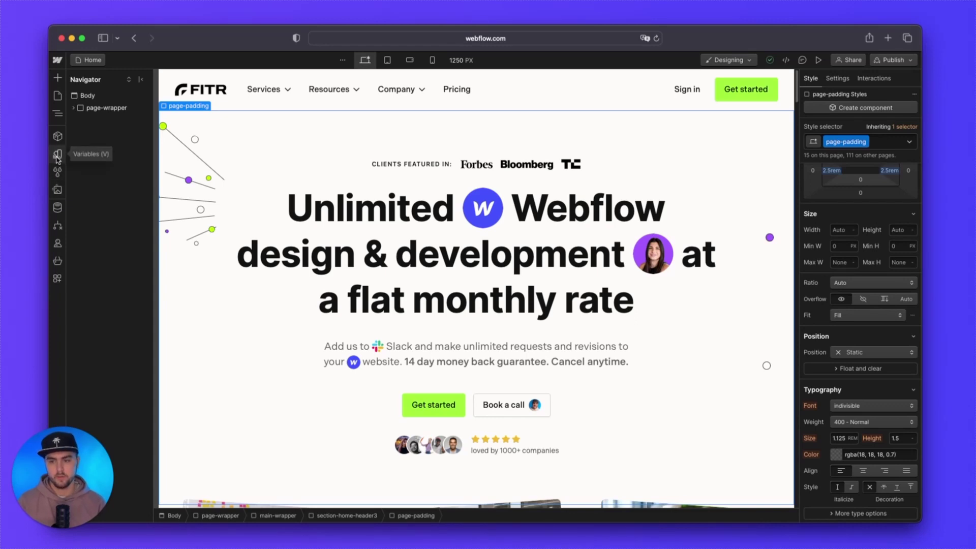
- Open the Variables panel and show the New variable types: Color, Size and Font Family
left_click(58, 155)
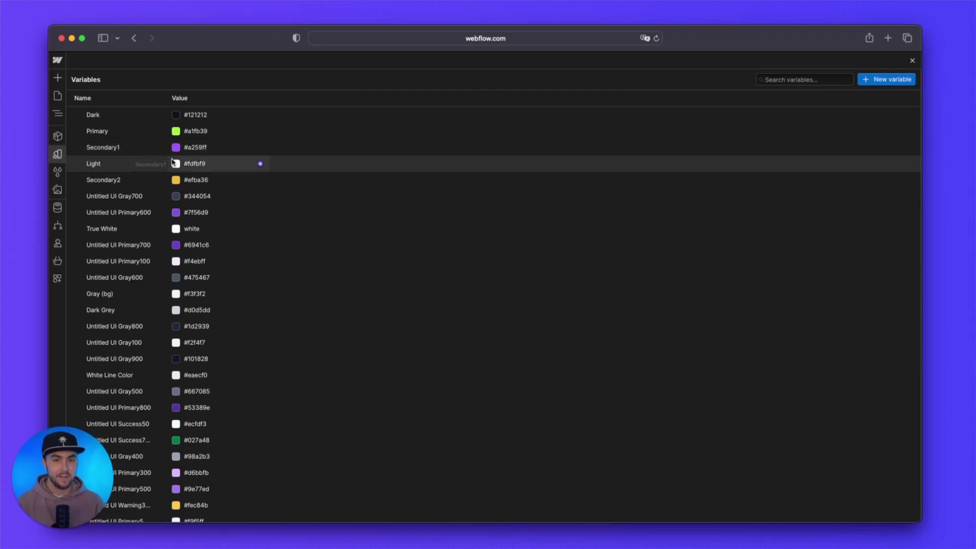
left_click(879, 86)
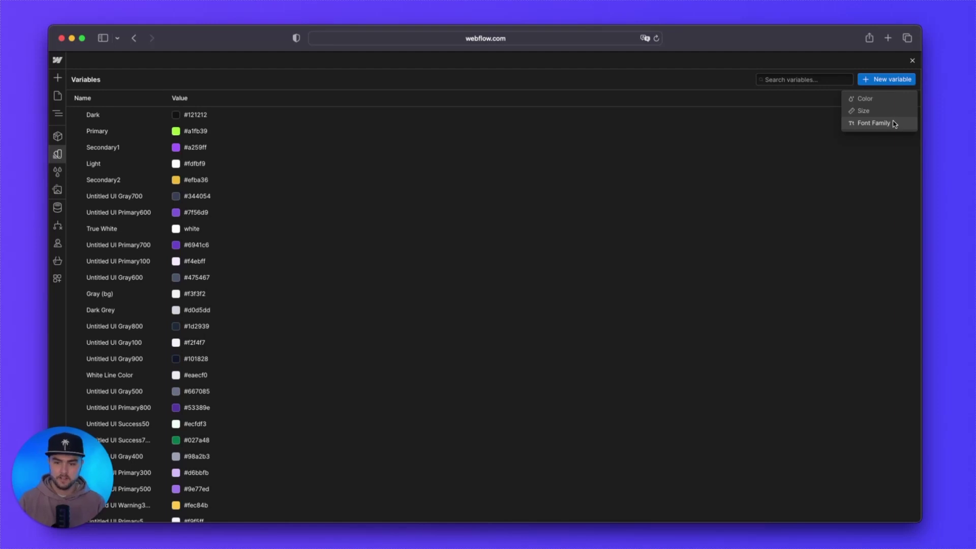
scroll(307, 482, "down", 3)
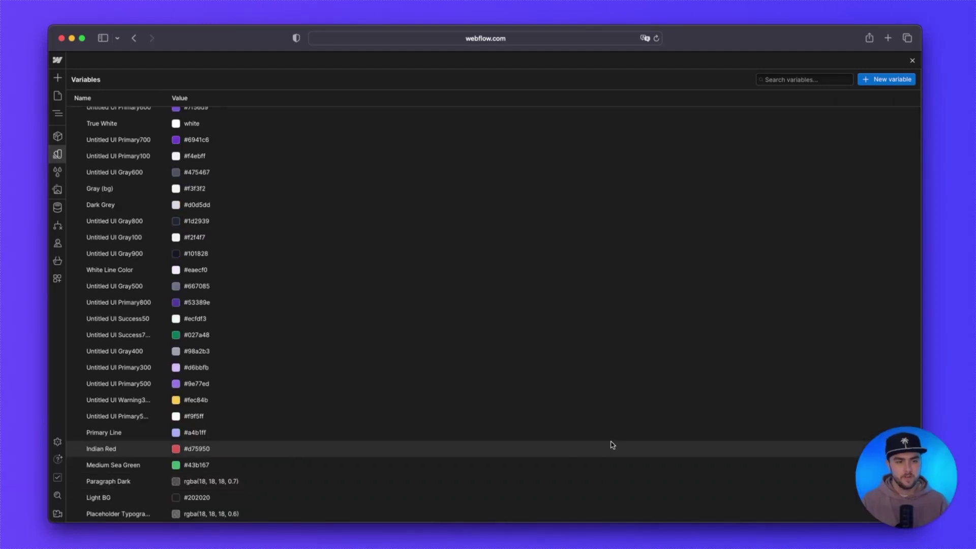
left_click(885, 81)
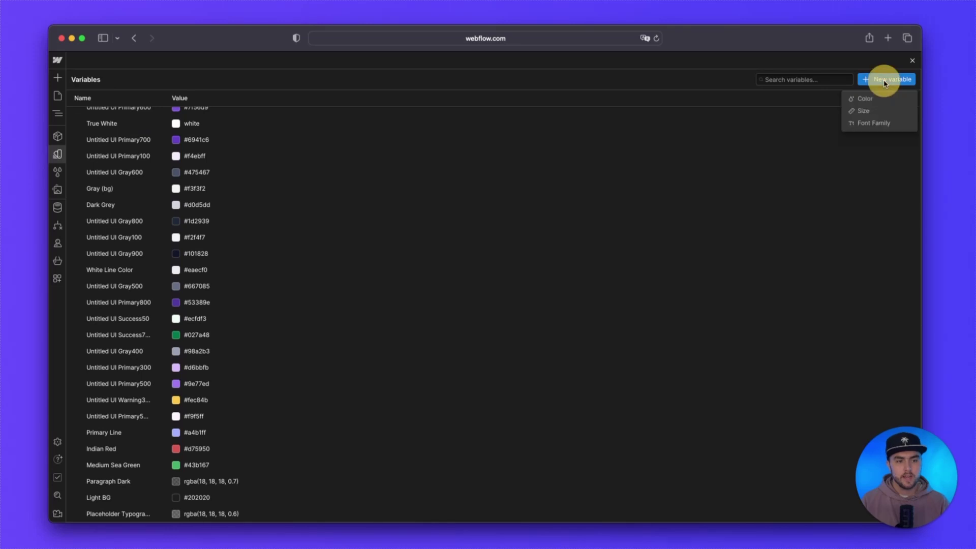
- Create a Font Family variable named 'Second Font' with Impact as its value
left_click(876, 123)
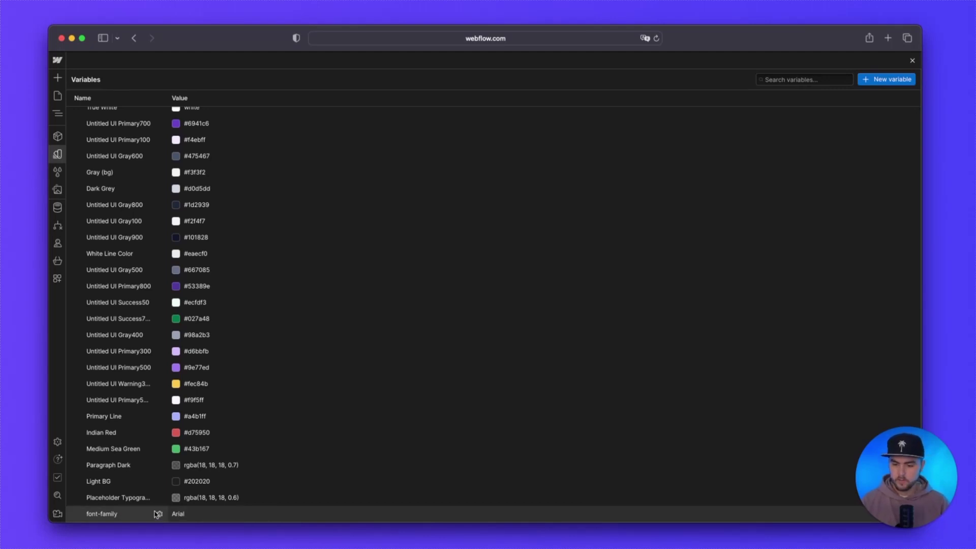
left_click(159, 514)
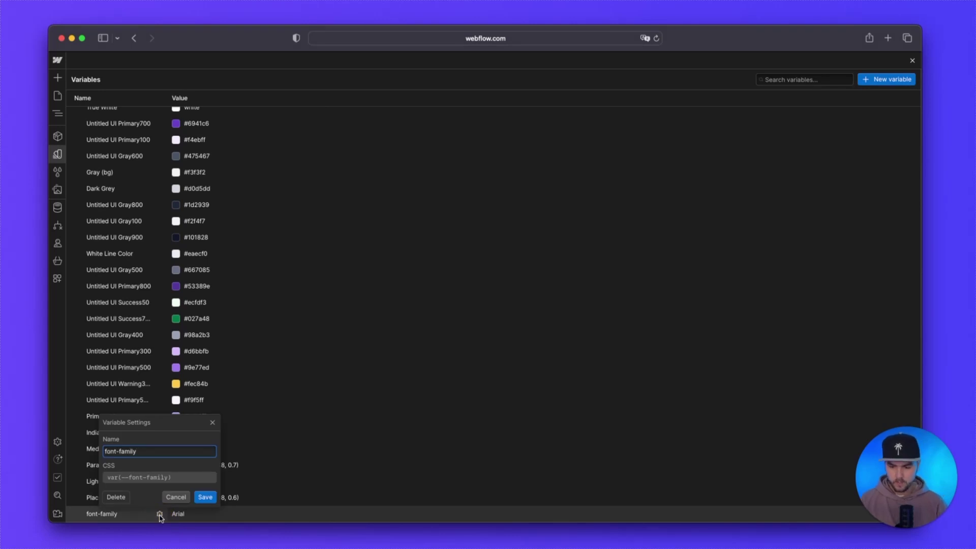
key("super+a")
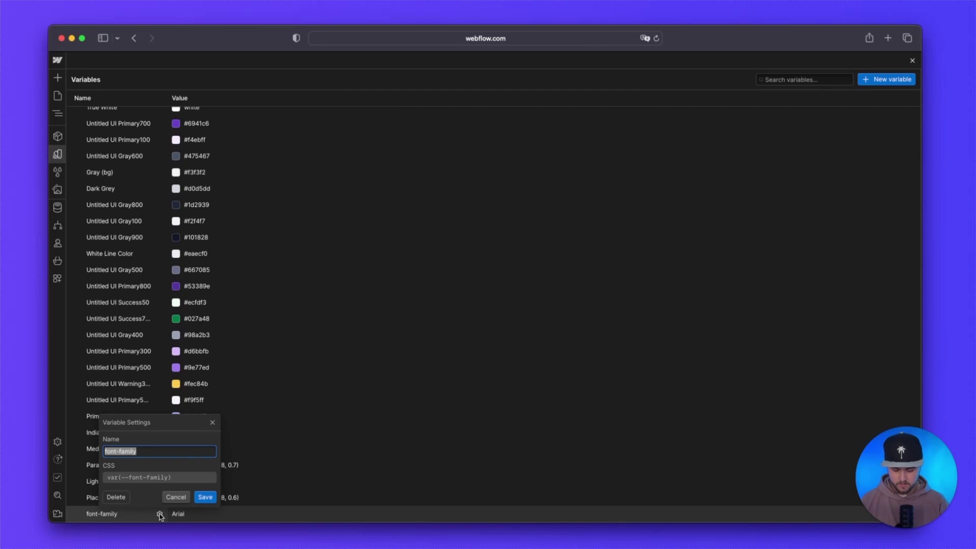
type("Second Font")
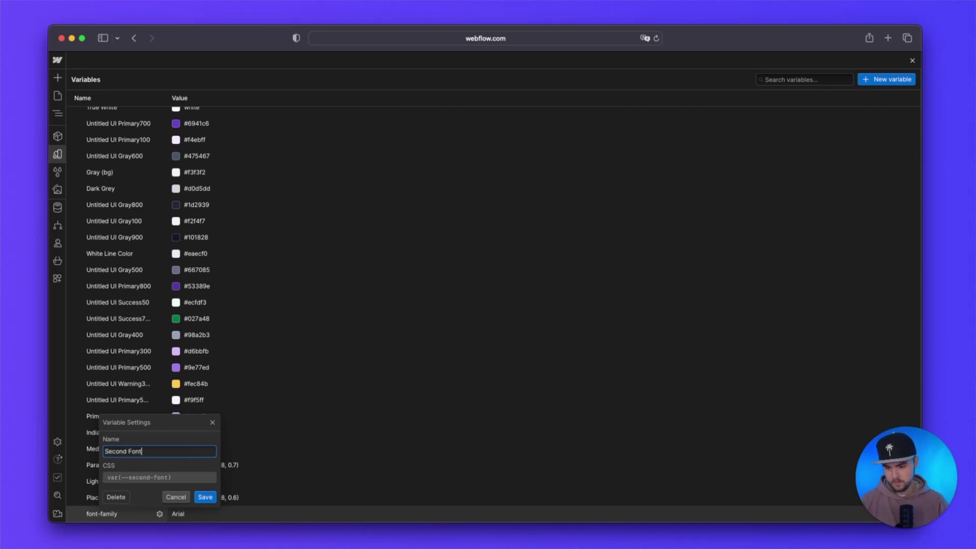
left_click(204, 497)
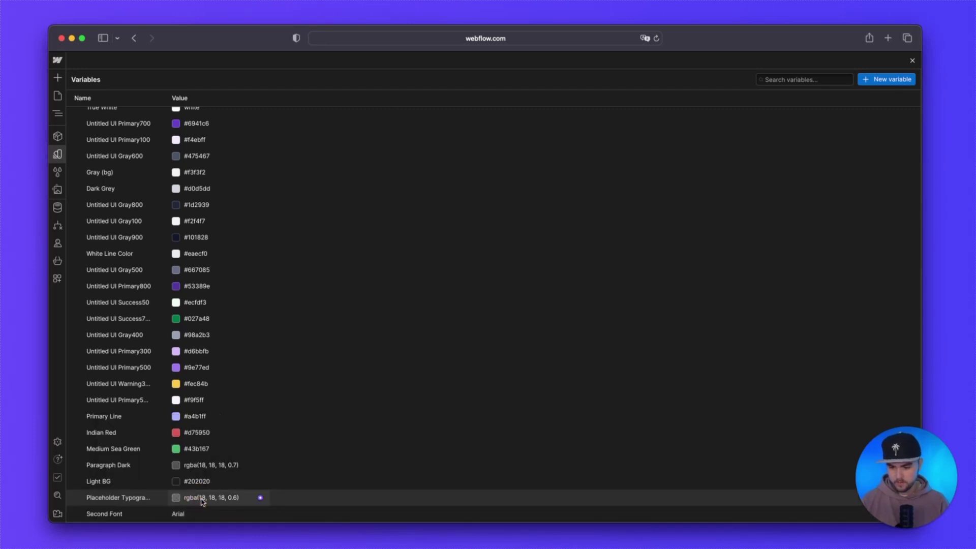
left_click(188, 514)
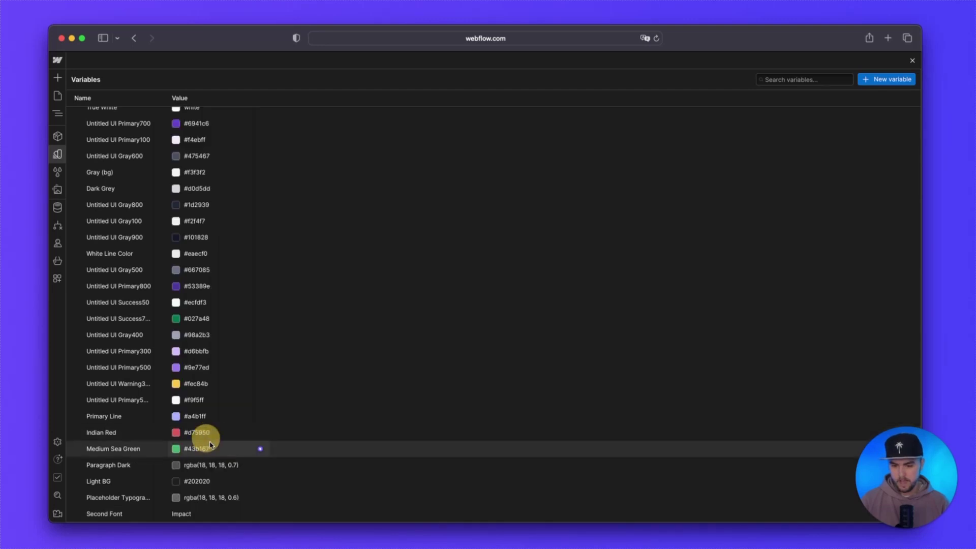
left_click(205, 441)
left_click(259, 514)
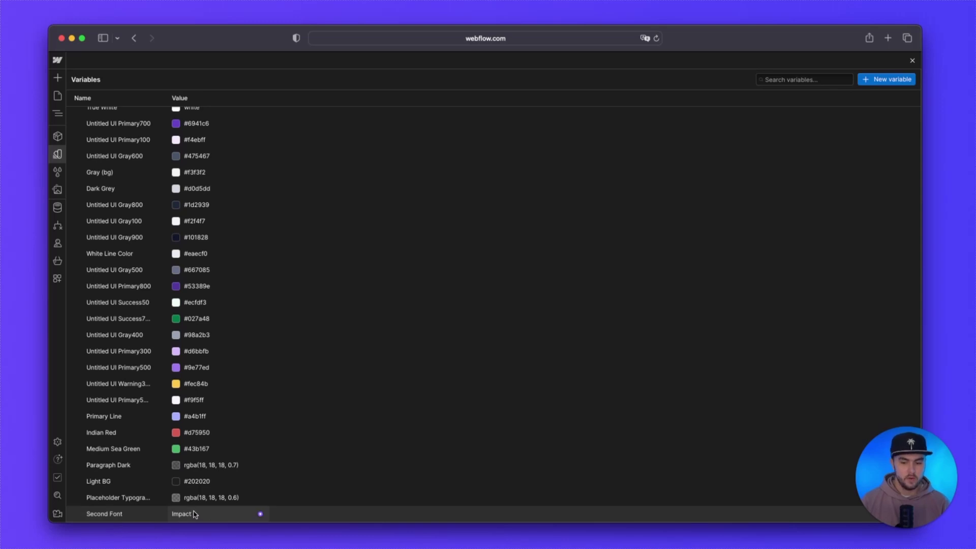
- Select the 'Unlimited Webflow' hero heading and bring the Style panel's Typography section into view
left_click(913, 61)
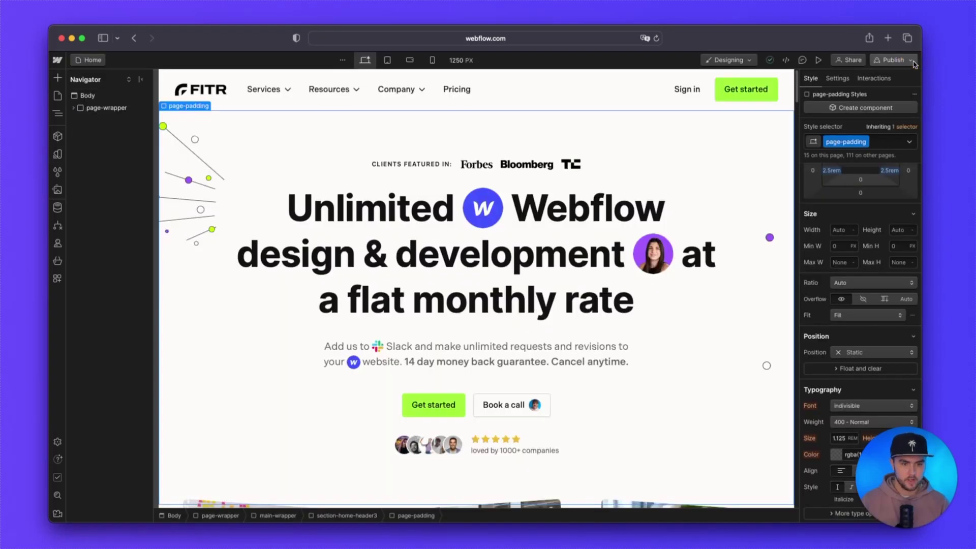
left_click(582, 234)
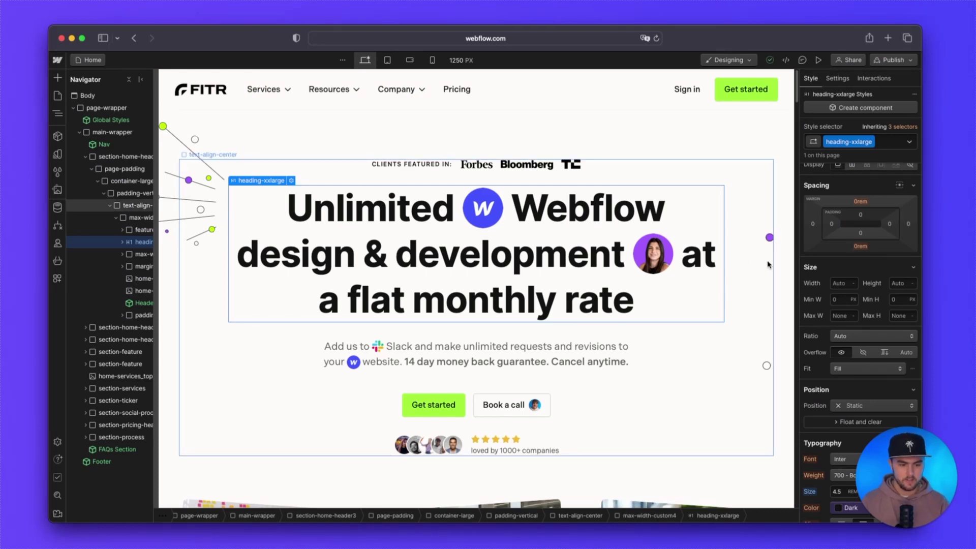
left_click_drag(915, 475, 131, 478)
left_click(887, 389)
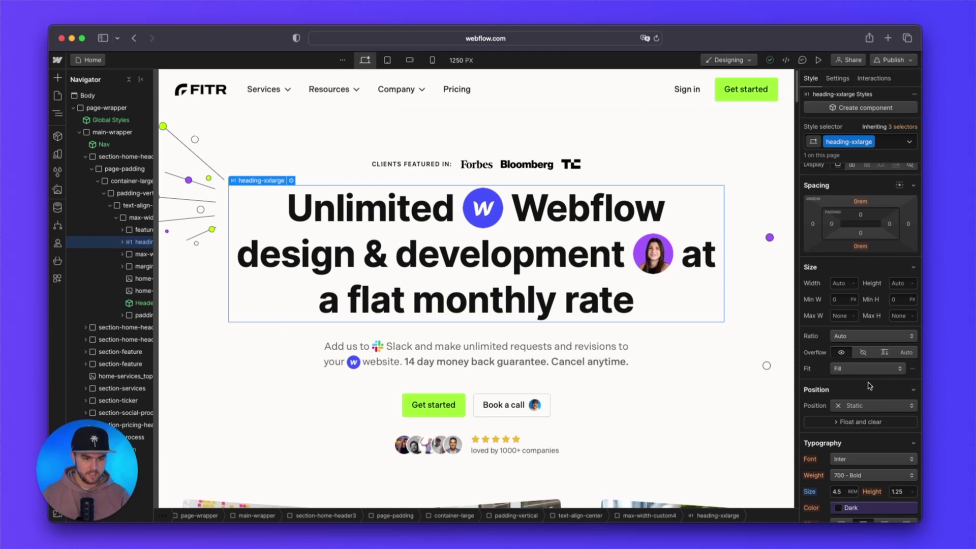
scroll(871, 385, "down", 2)
scroll(870, 382, "down", 4)
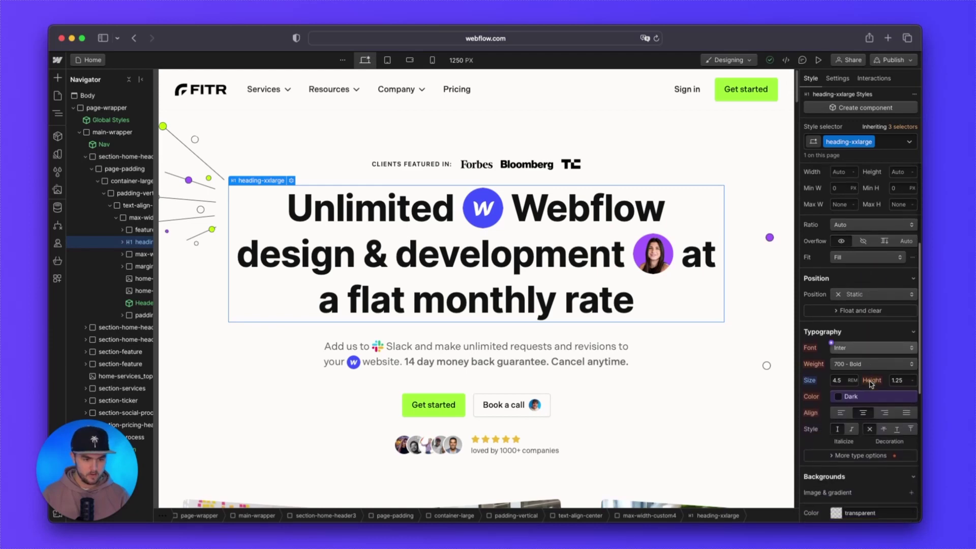
- Set the heading's Font to the Second Font variable so it renders in Impact
left_click(858, 352)
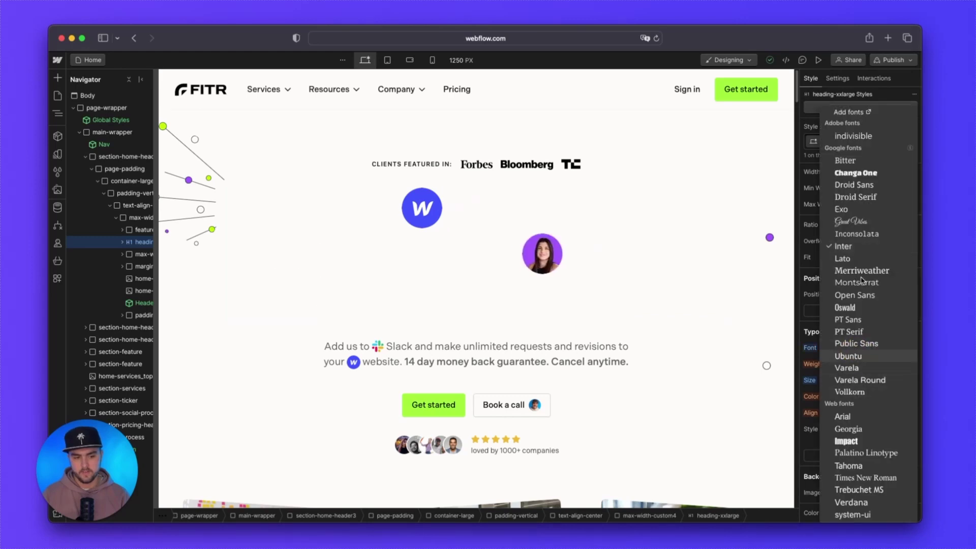
left_click(843, 246)
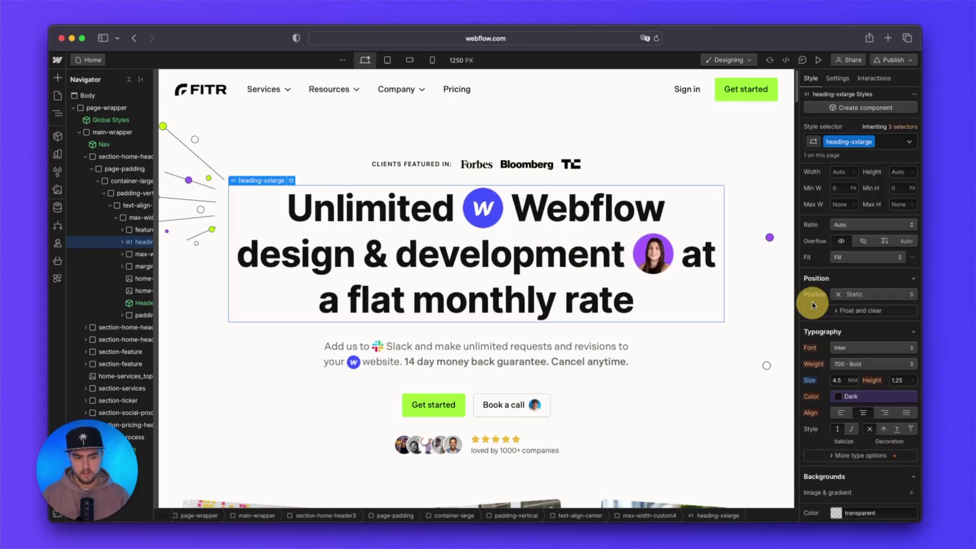
left_click(832, 346)
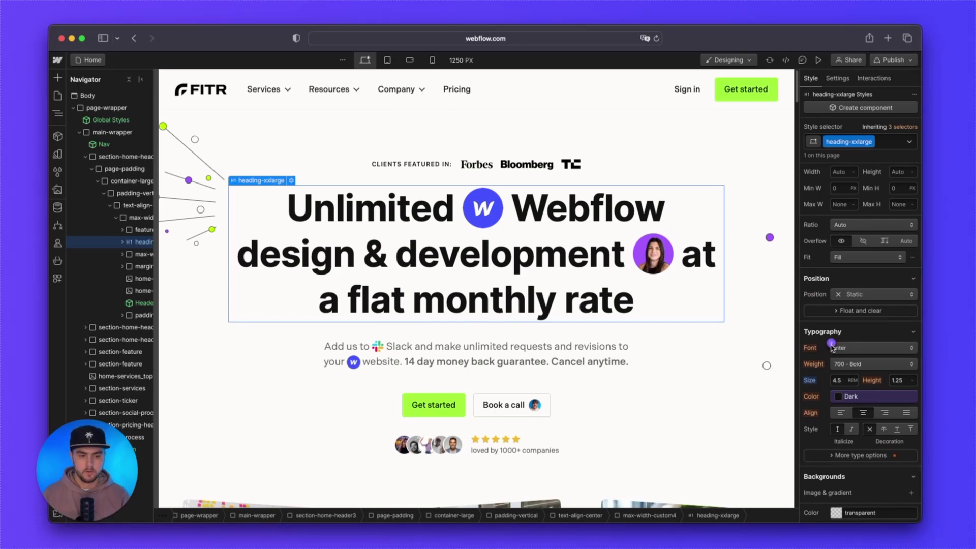
left_click(832, 345)
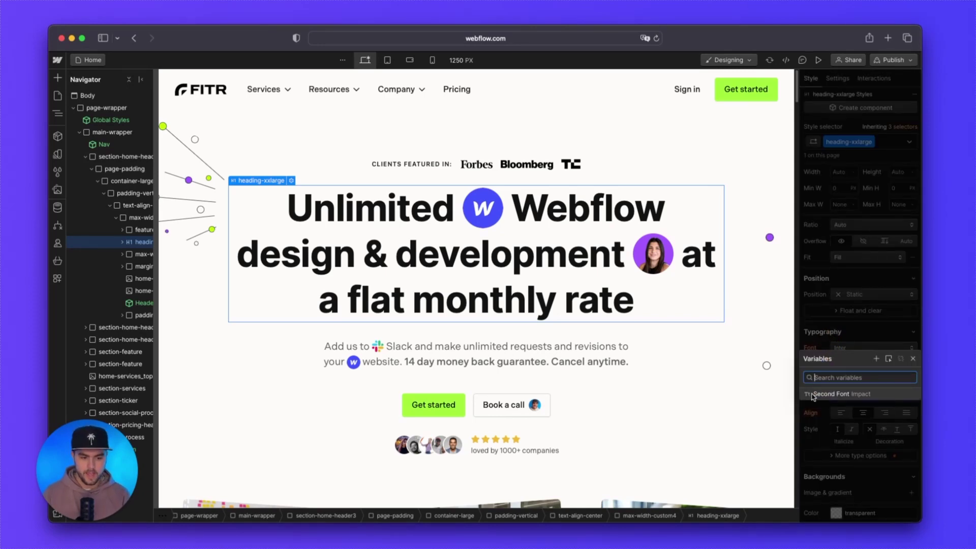
left_click(868, 394)
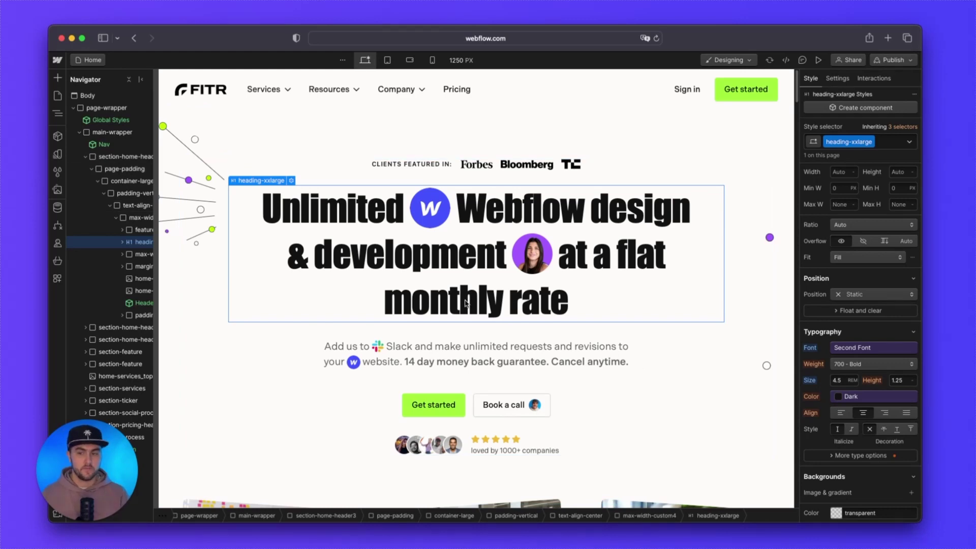
left_click_drag(66, 452, 953, 468)
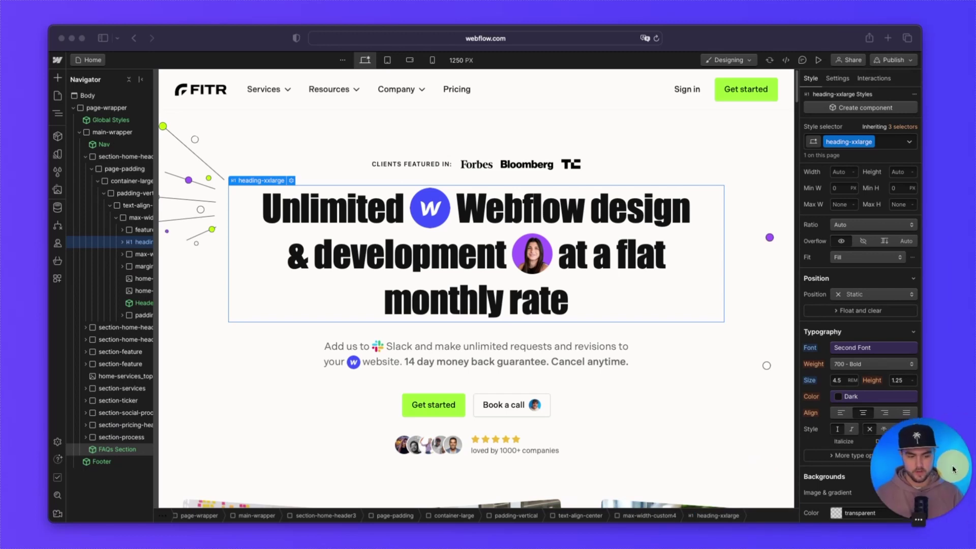
- Change the Second Font variable's value to Times New Roman so the heading turns serif
left_click(60, 157)
left_click(60, 157)
scroll(277, 327, "down", 5)
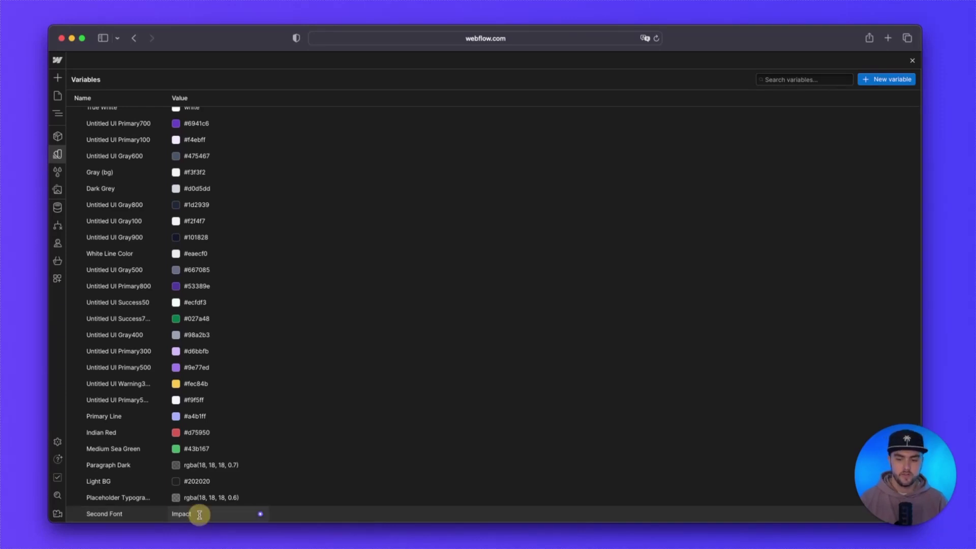
left_click(199, 515)
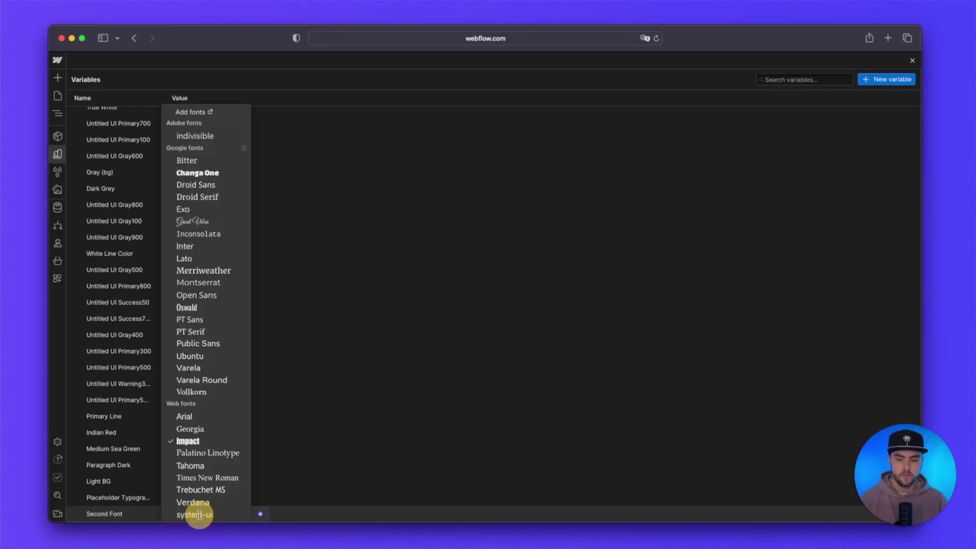
left_click(219, 479)
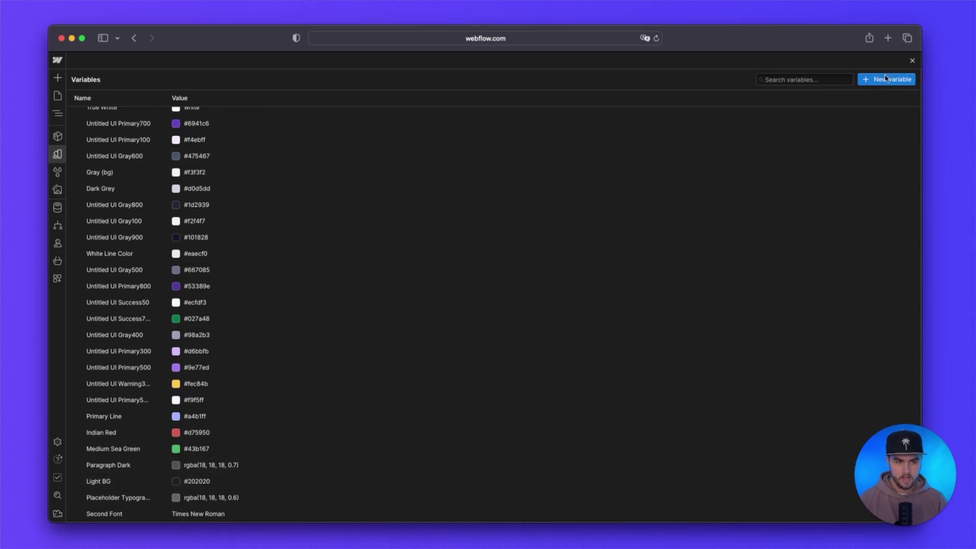
left_click(913, 62)
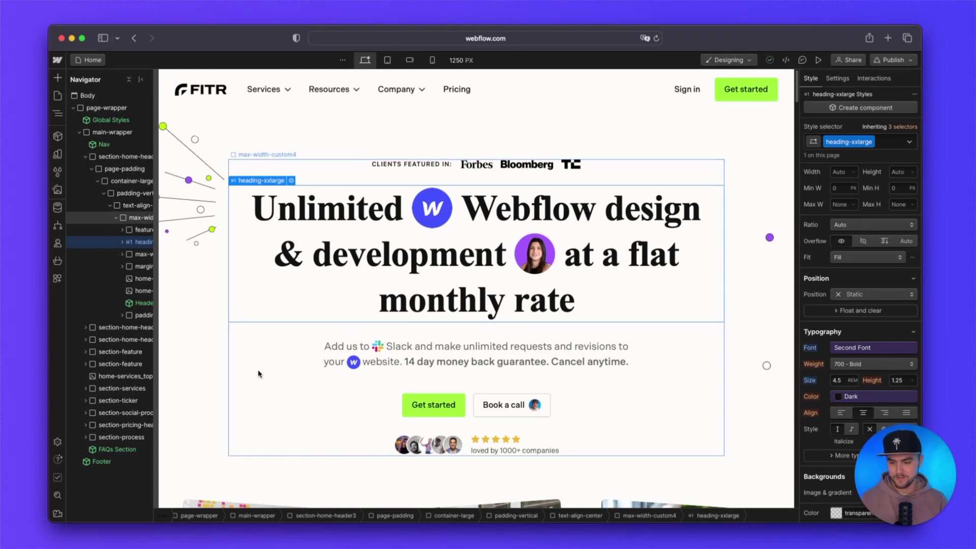
- Add a Size variable named 'container-desktop' with a value of 60rem
left_click(57, 156)
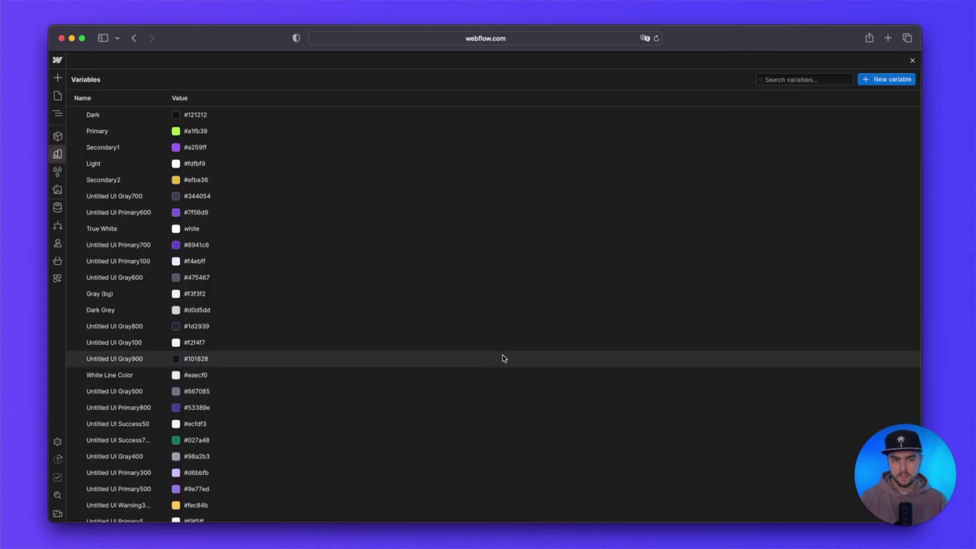
scroll(506, 356, "down", 5)
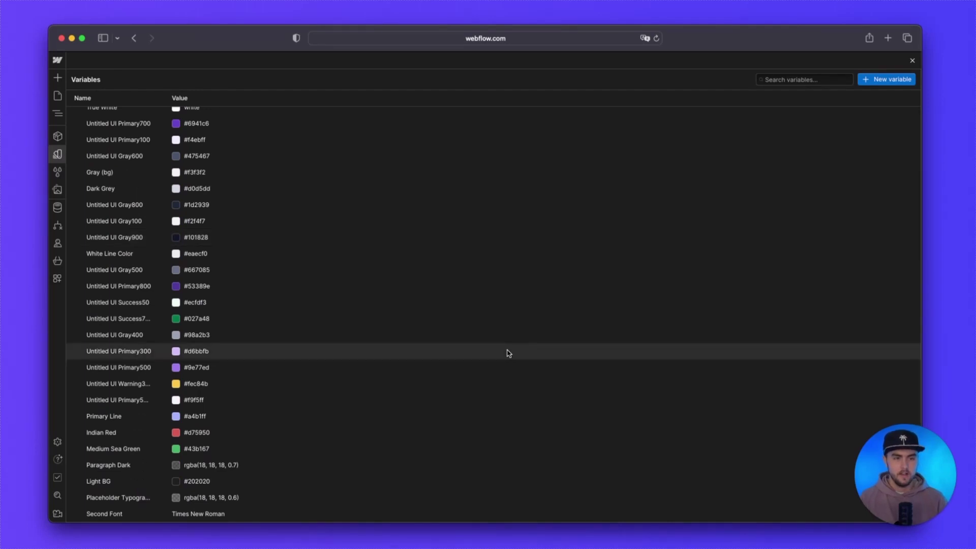
left_click(884, 81)
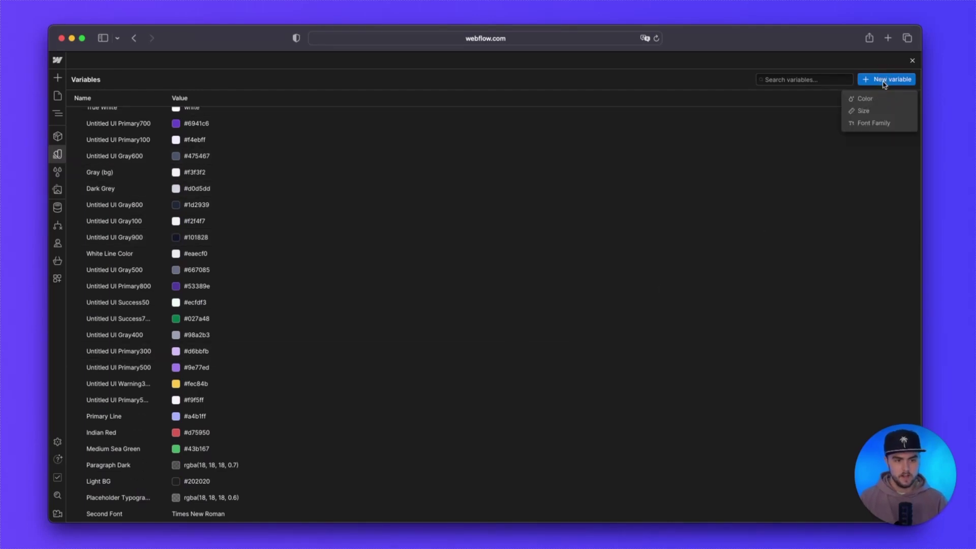
left_click(874, 117)
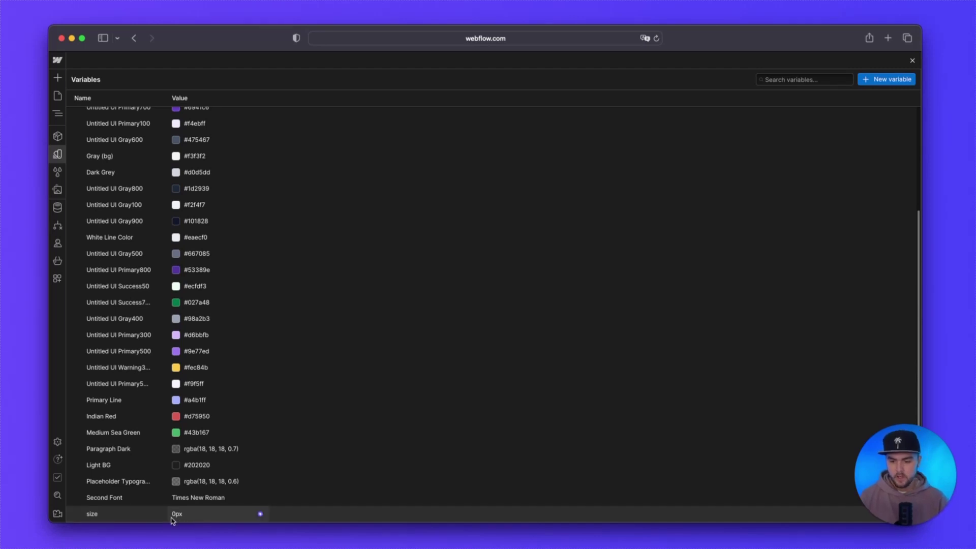
left_click(140, 514)
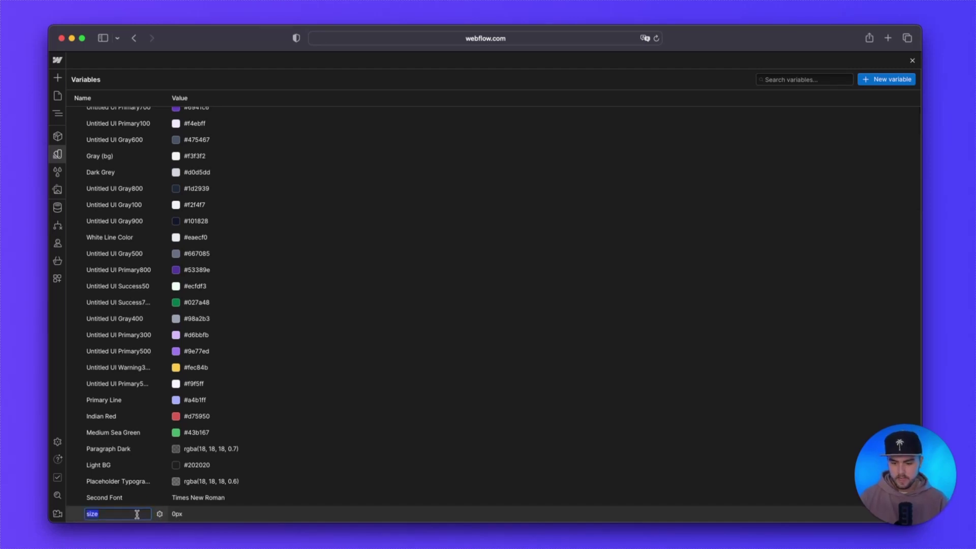
type("container-desktop")
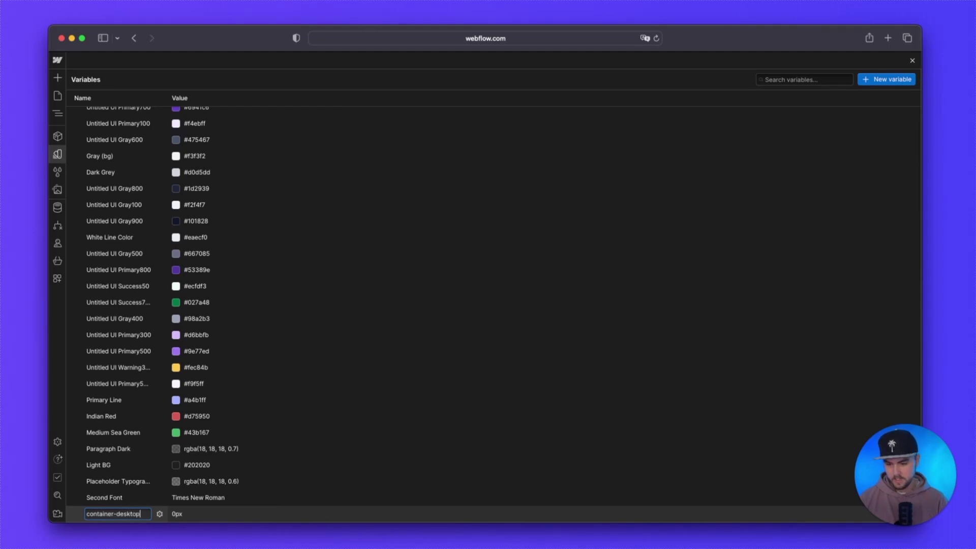
left_click(168, 514)
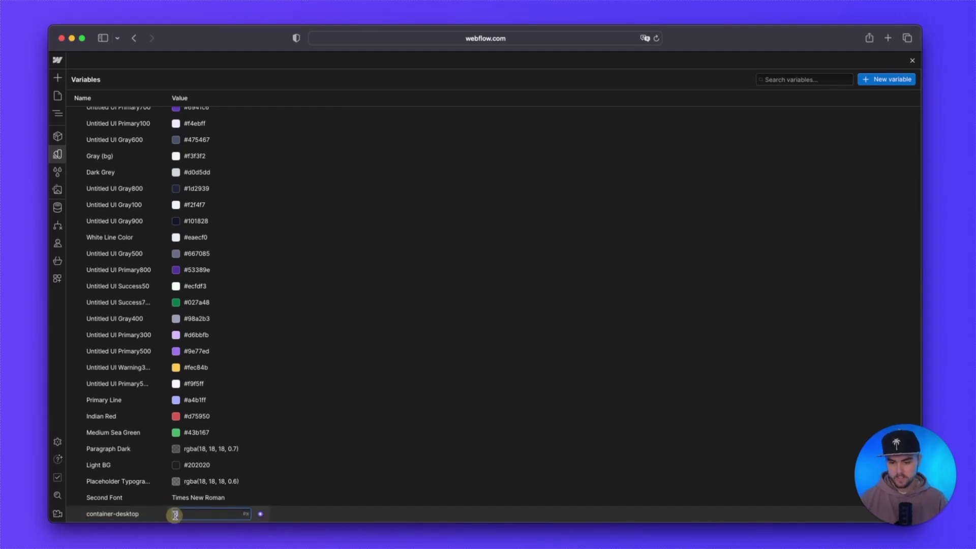
left_click(177, 515)
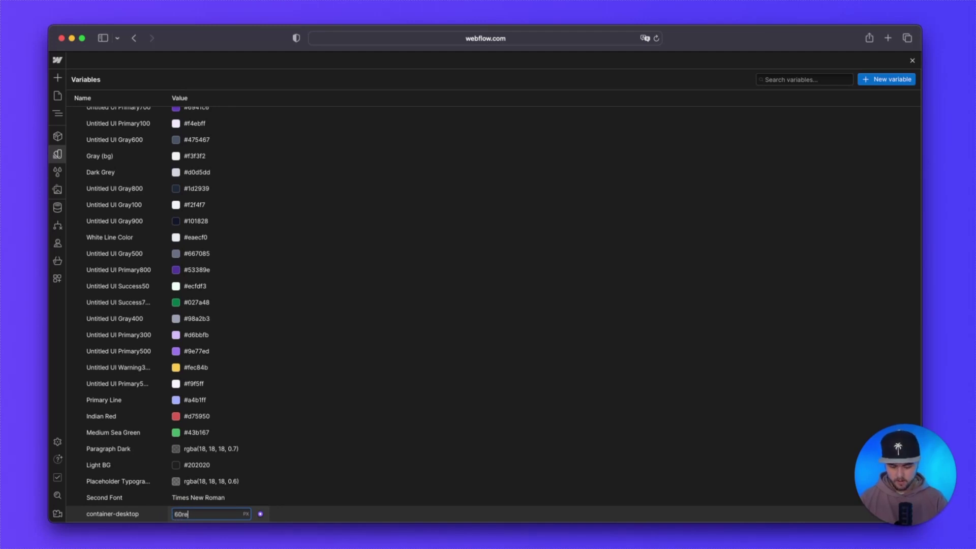
key("Return")
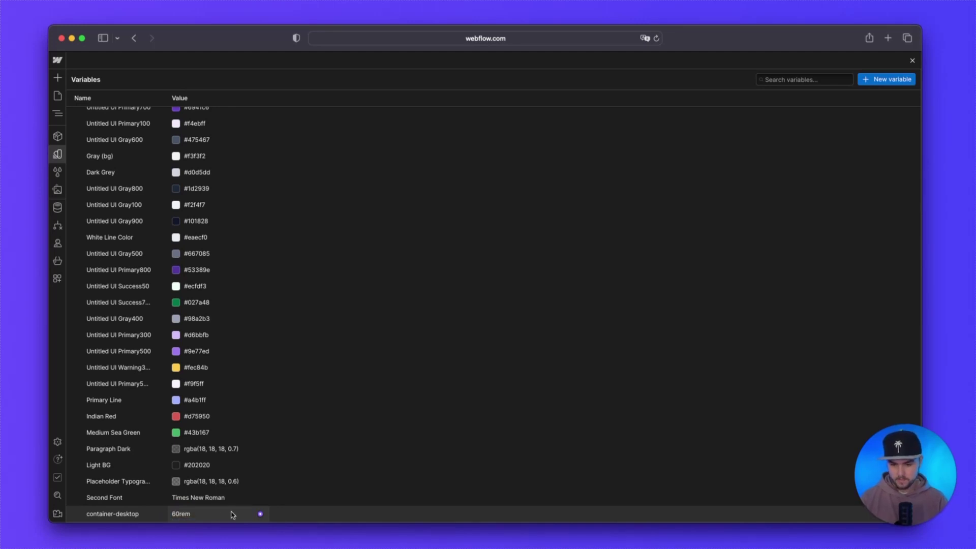
- Try container-desktop on the hero heading's font size, then undo back to 4.5 rem
left_click(913, 61)
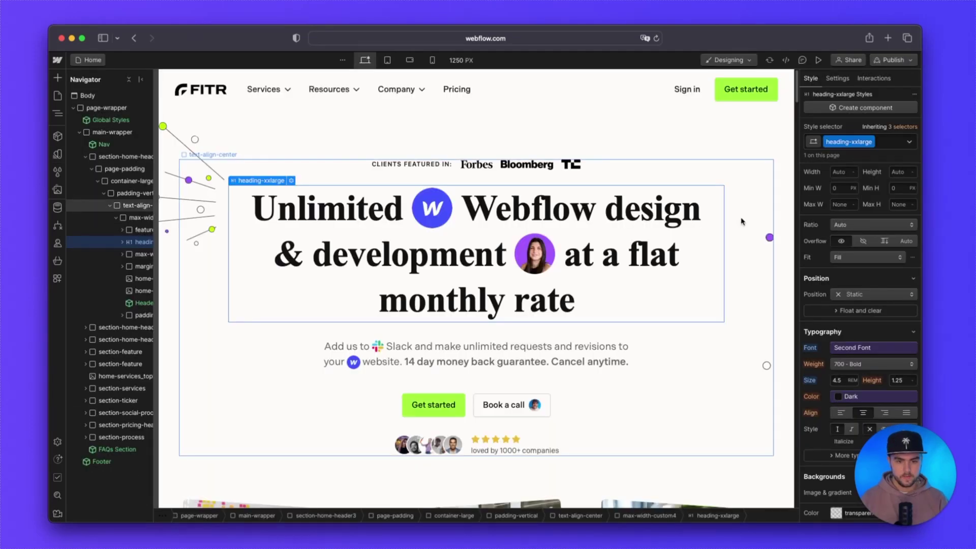
left_click_drag(898, 438, 87, 456)
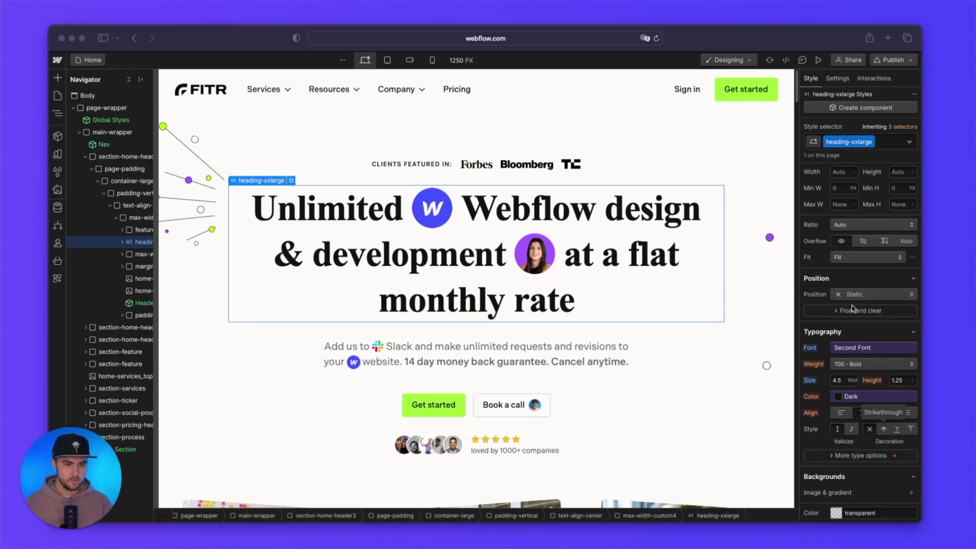
scroll(838, 301, "up", 4)
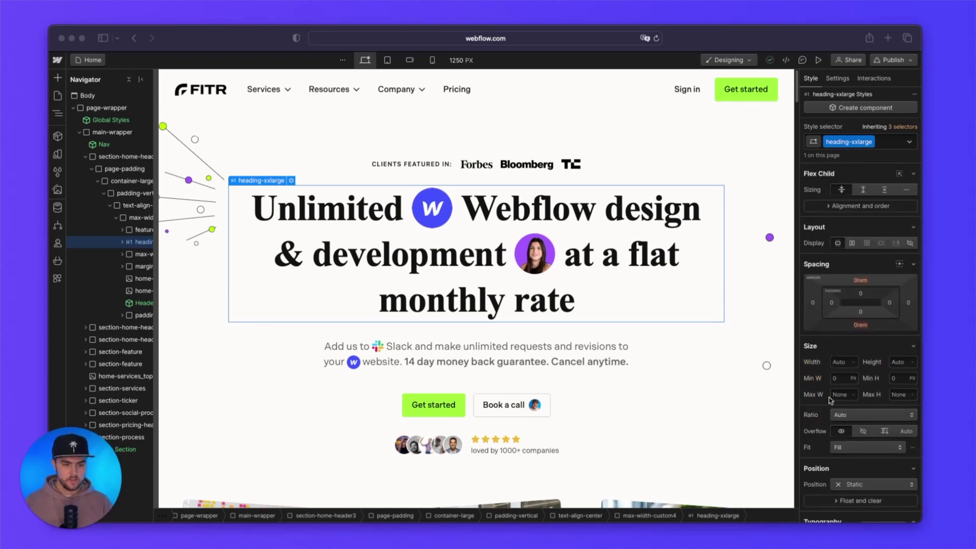
scroll(830, 401, "down", 3)
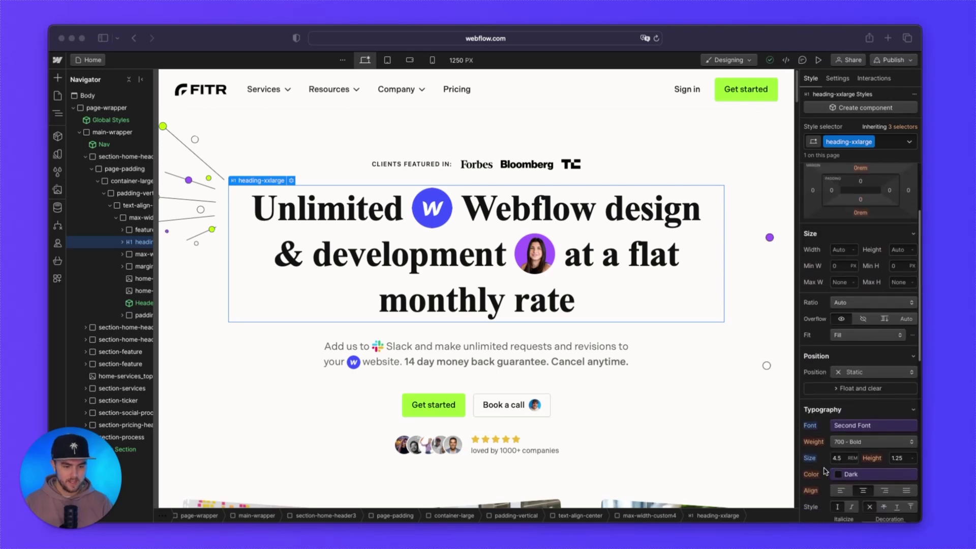
left_click(834, 457)
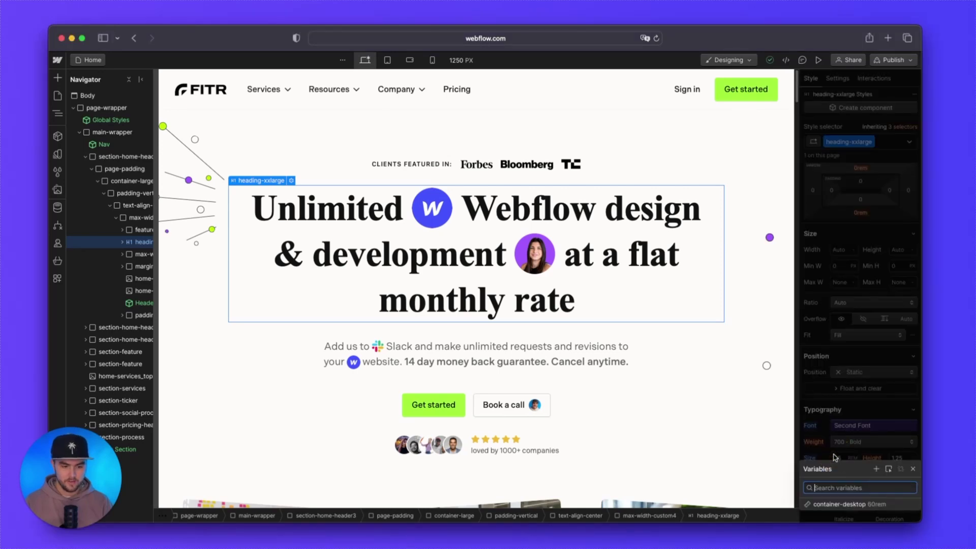
left_click(853, 504)
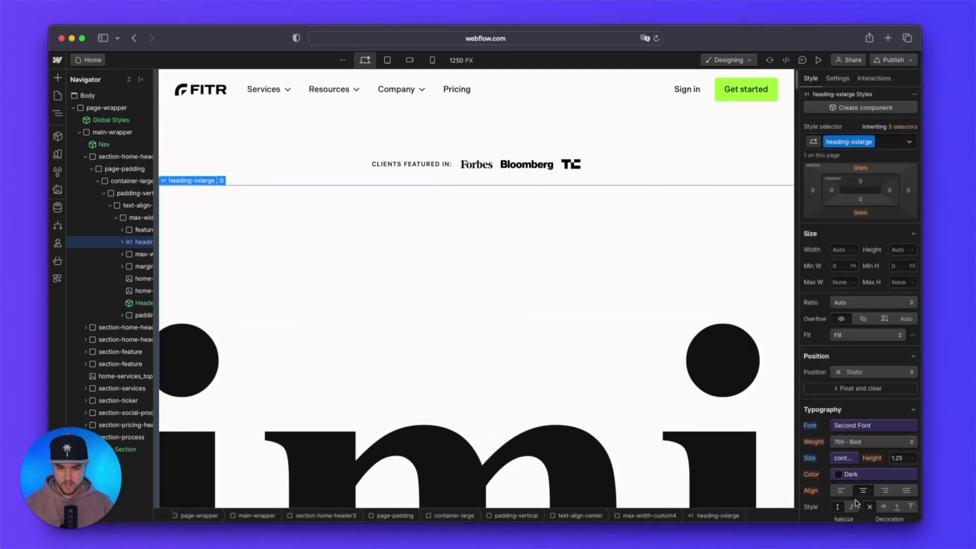
key("super+z")
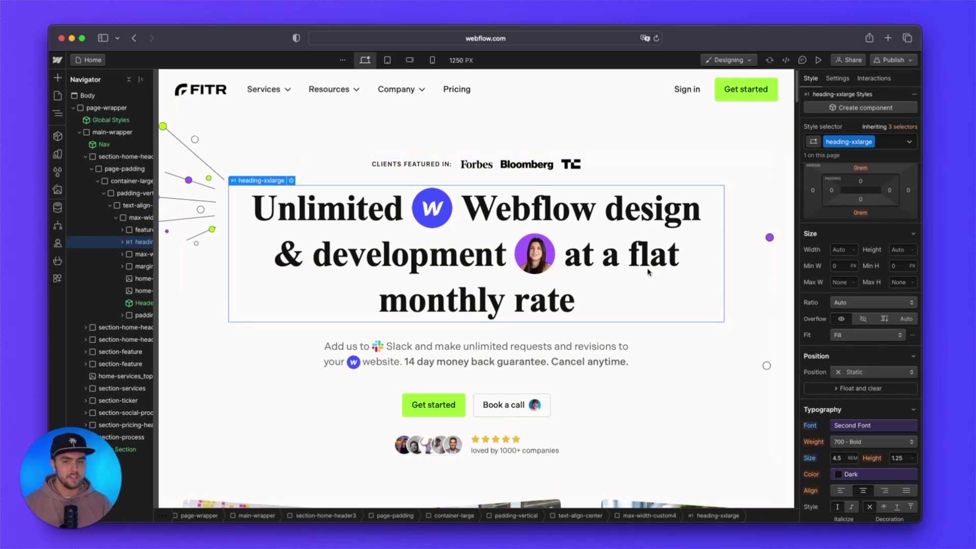
- Select container-large and set its Max W to the container-desktop variable
left_click(310, 141)
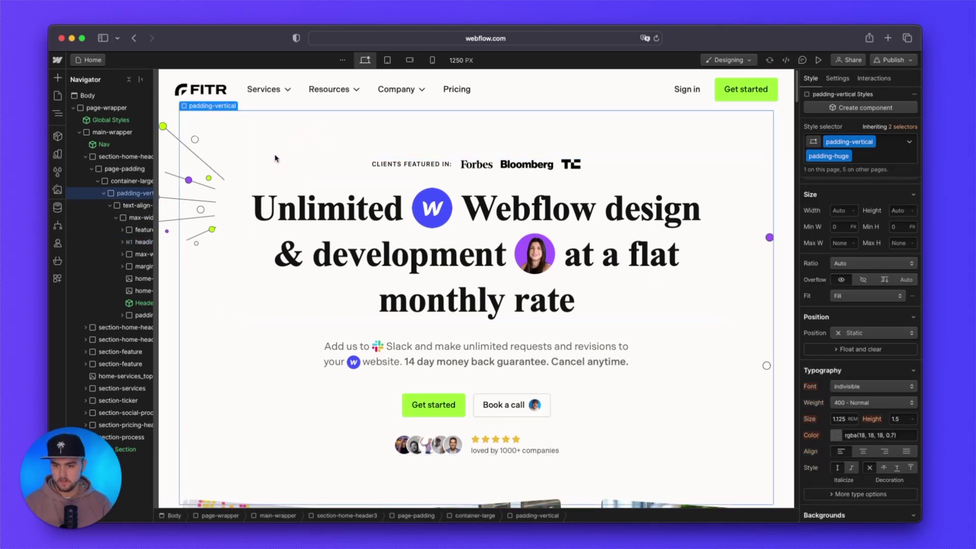
left_click(128, 183)
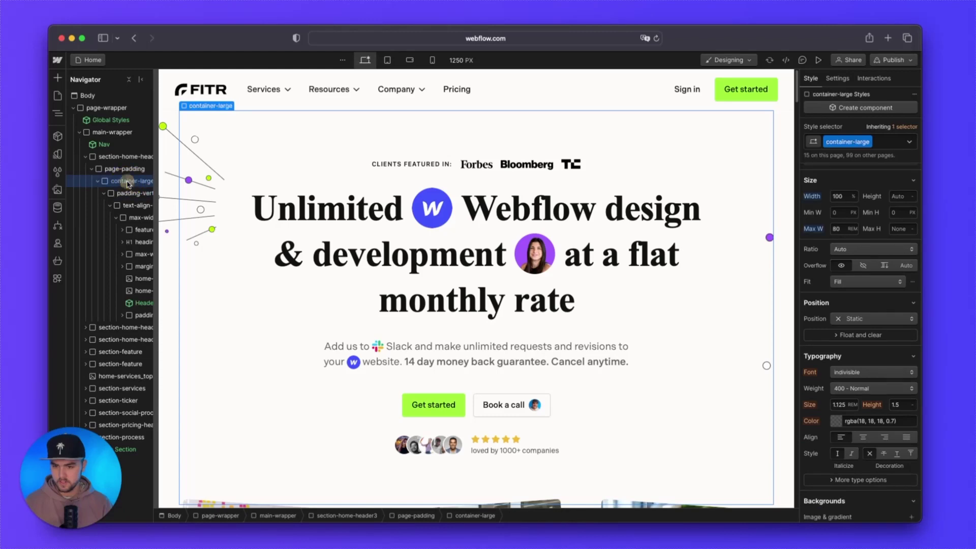
left_click(831, 224)
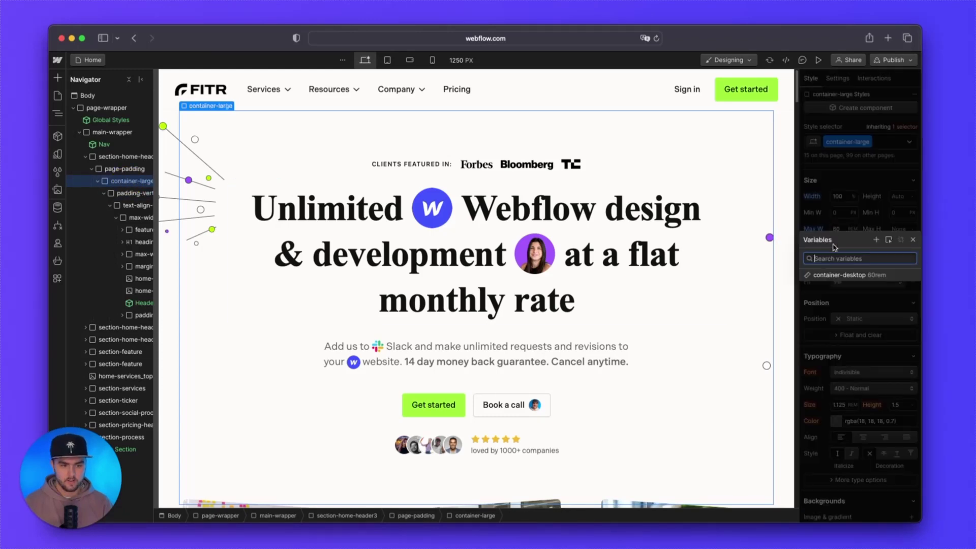
left_click(848, 275)
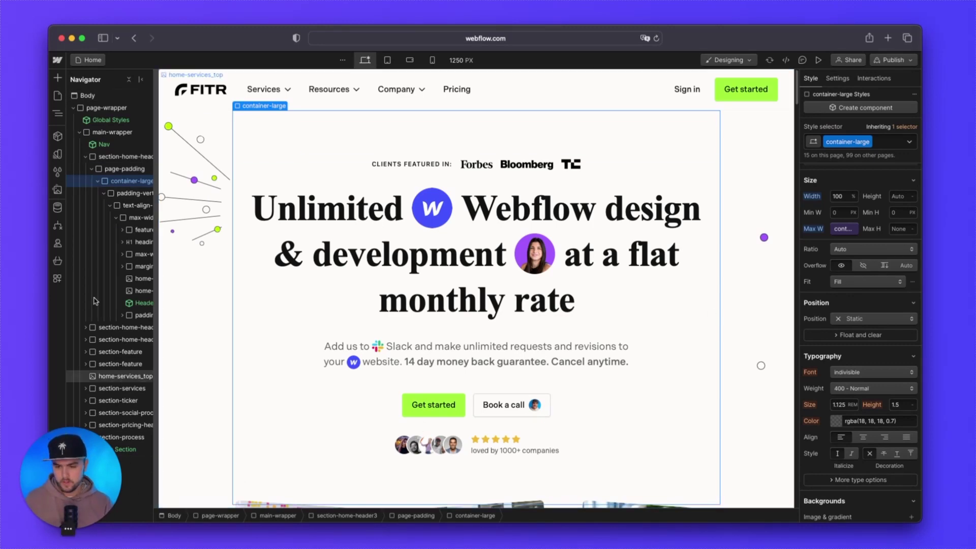
- Change the container-desktop variable's value to 40rem, narrowing the hero container
left_click(57, 153)
scroll(338, 453, "down", 5)
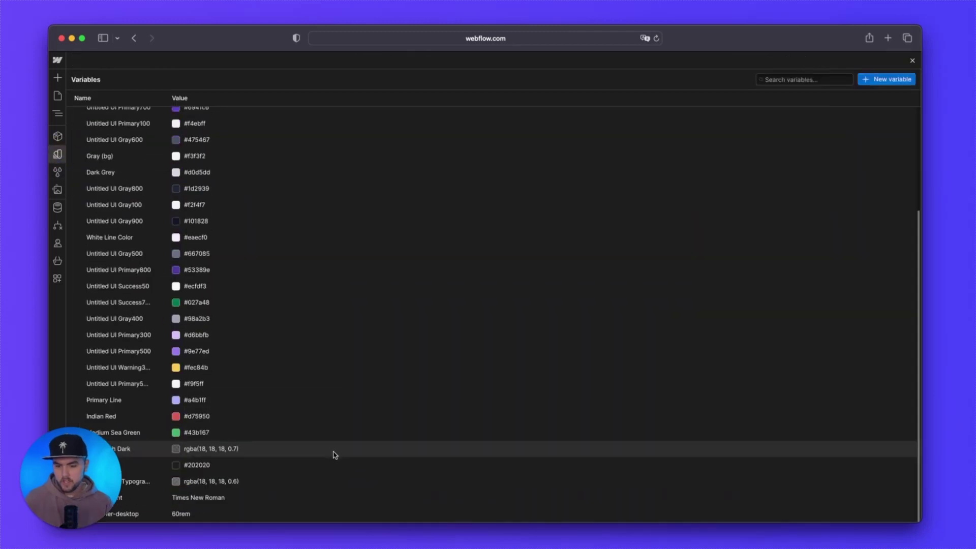
left_click_drag(86, 482, 906, 477)
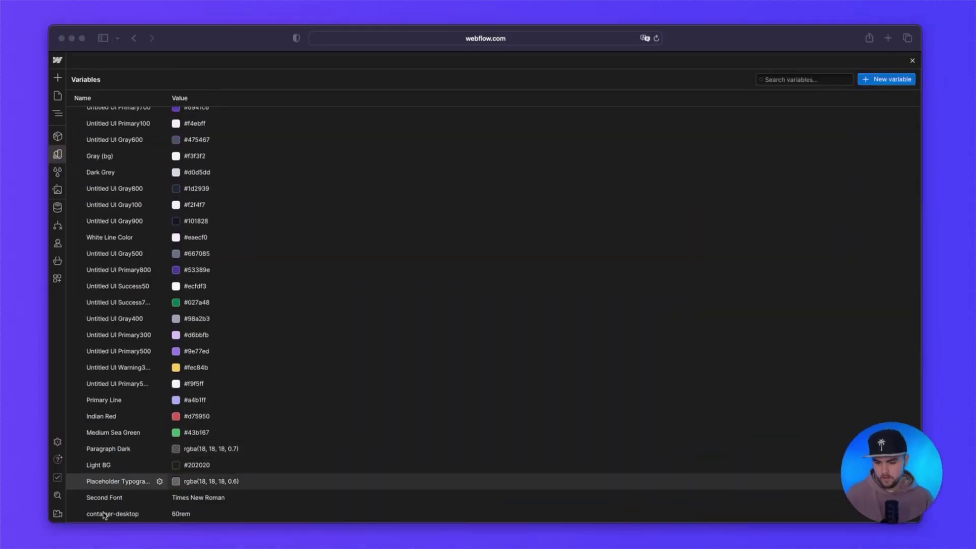
left_click(178, 518)
left_click(178, 515)
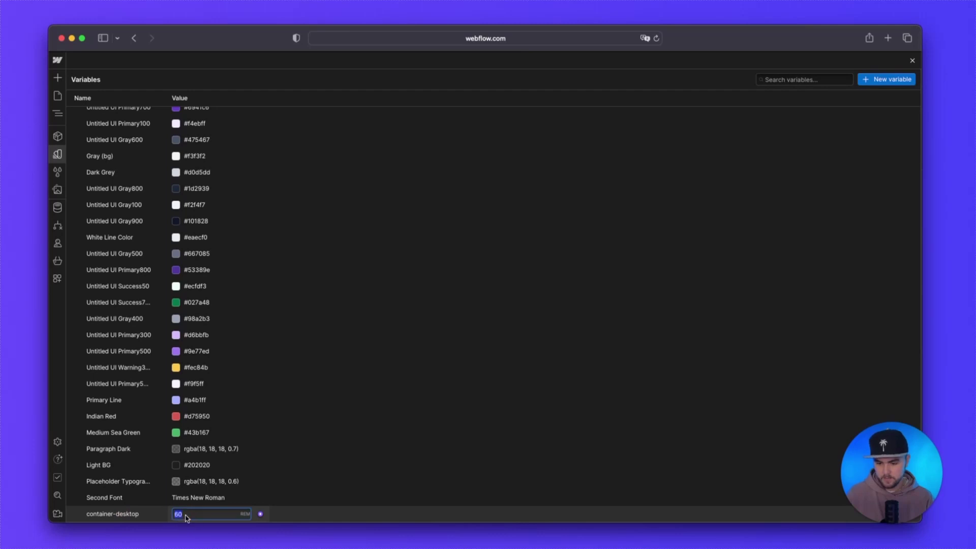
type("40rem")
key("Return")
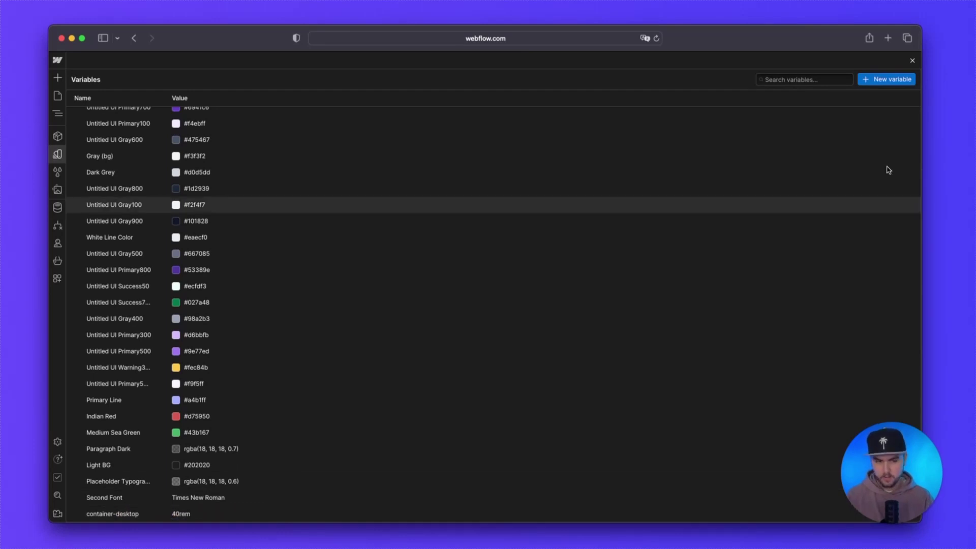
left_click(913, 61)
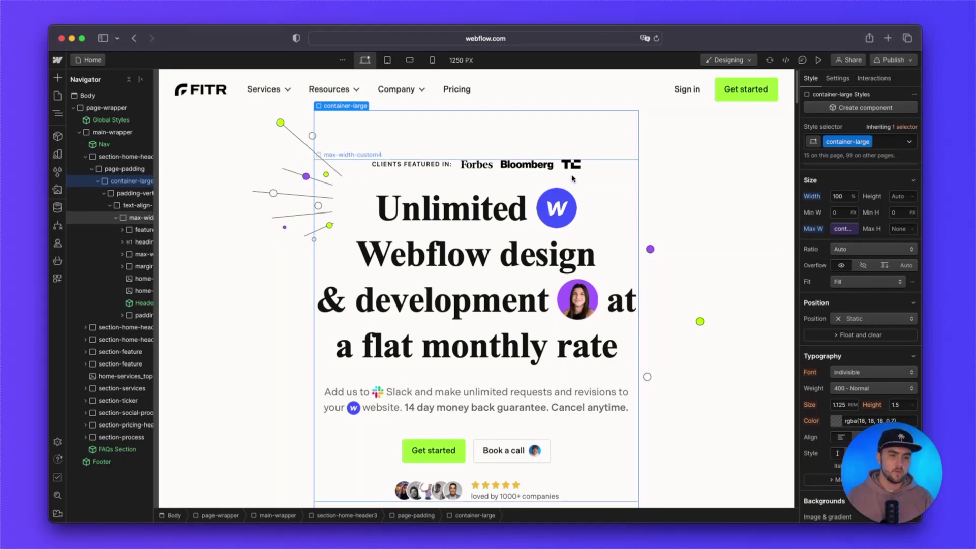
- Dismiss the Variables panel, then open and close the container's Backgrounds colour picker unchanged
key("shift+v")
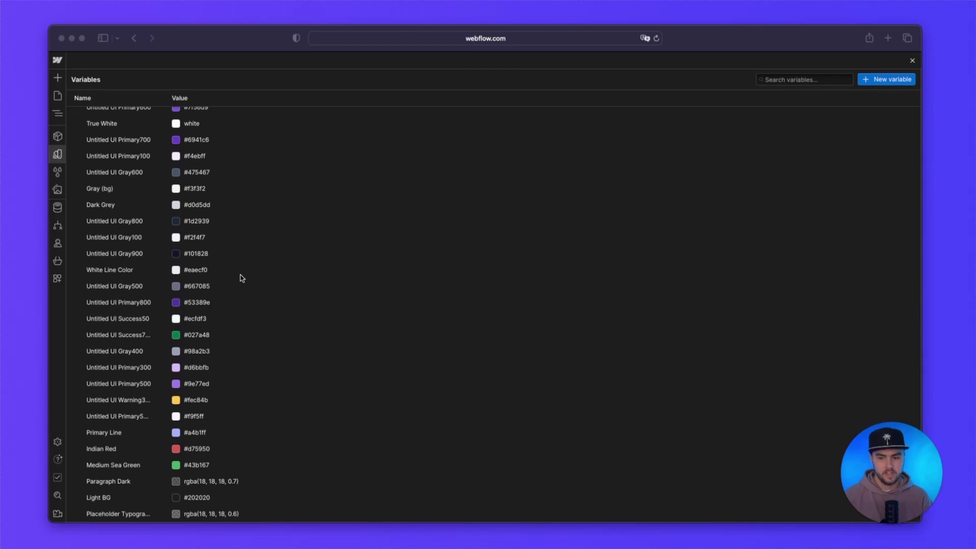
left_click(196, 205)
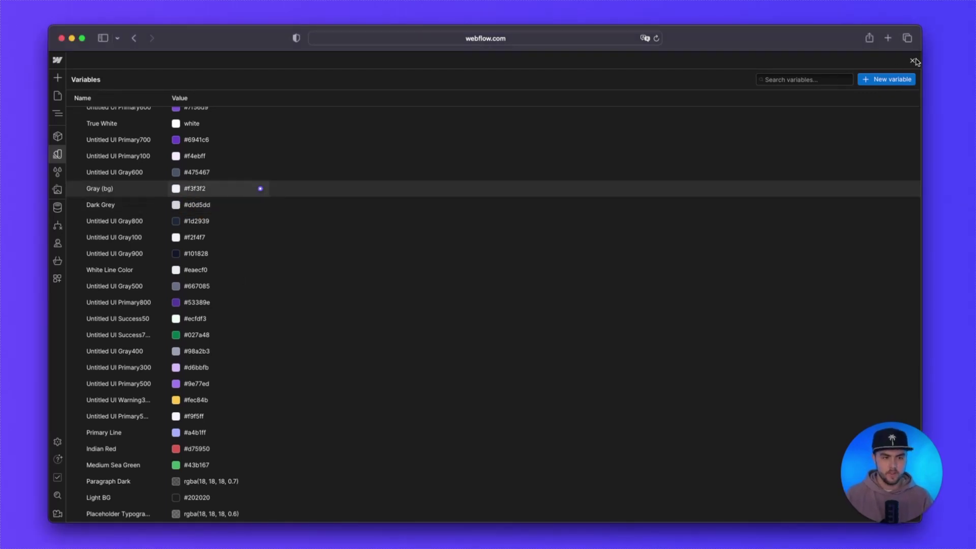
key("Escape")
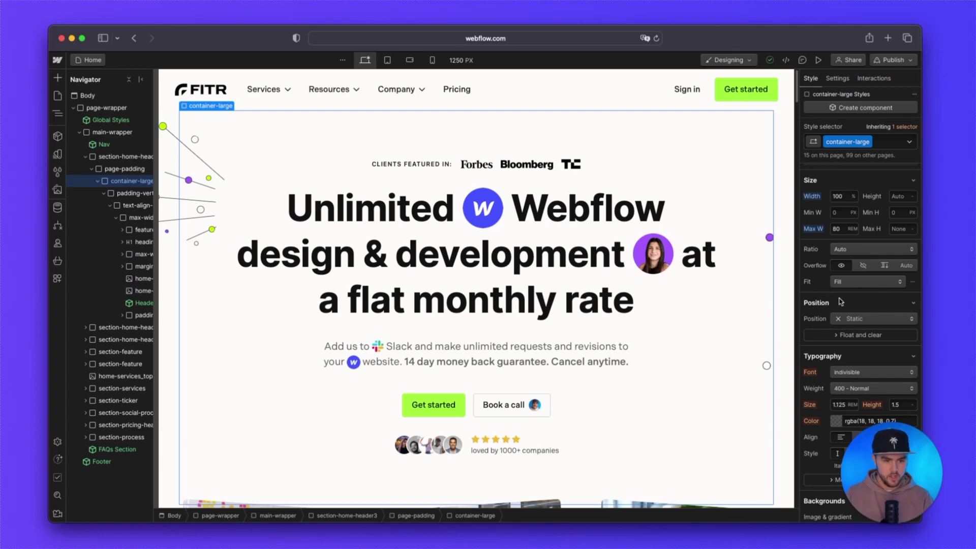
scroll(834, 302, "down", 2)
left_click(837, 351)
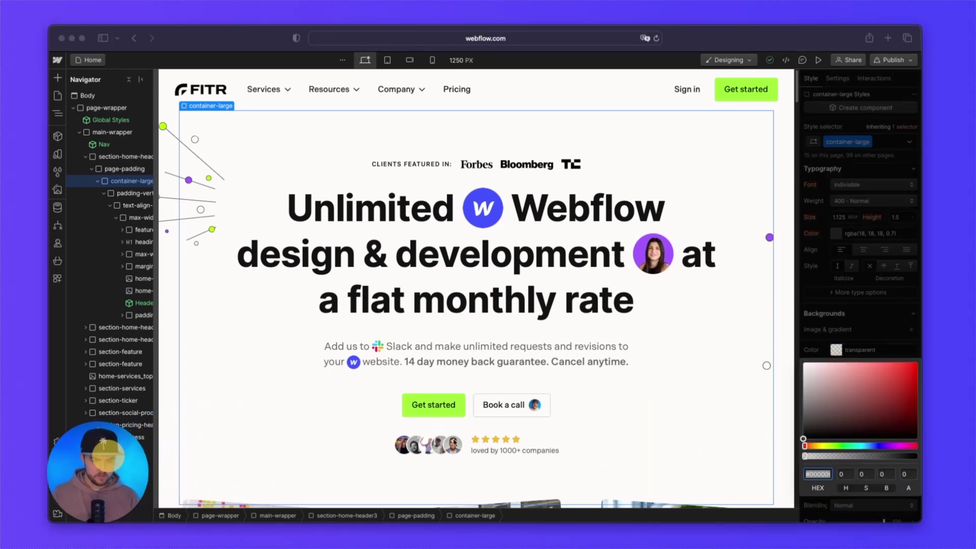
left_click(870, 341)
left_click(869, 342)
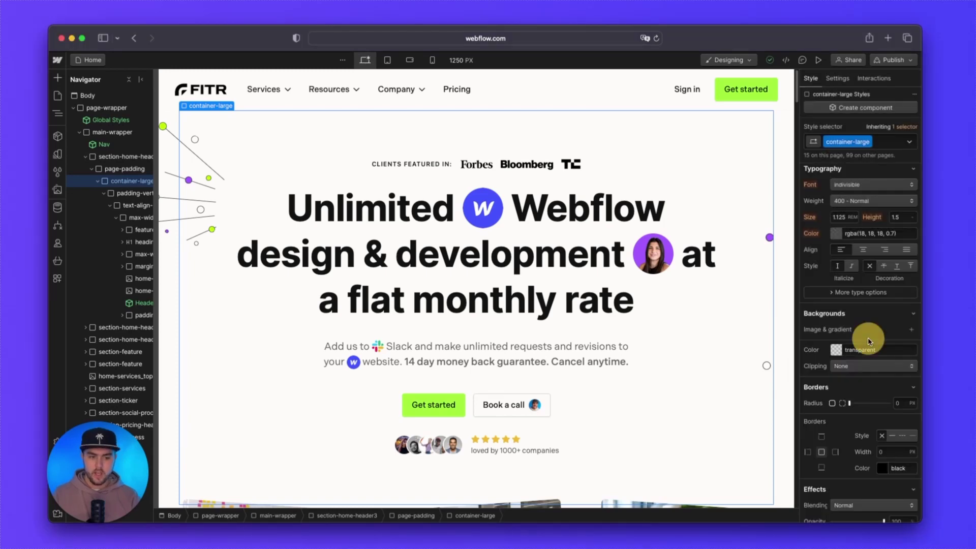
- Copy the Primary color variable's CSS reference var(--primary) from its settings
left_click(58, 153)
scroll(282, 237, "down", 1)
scroll(283, 237, "up", 1)
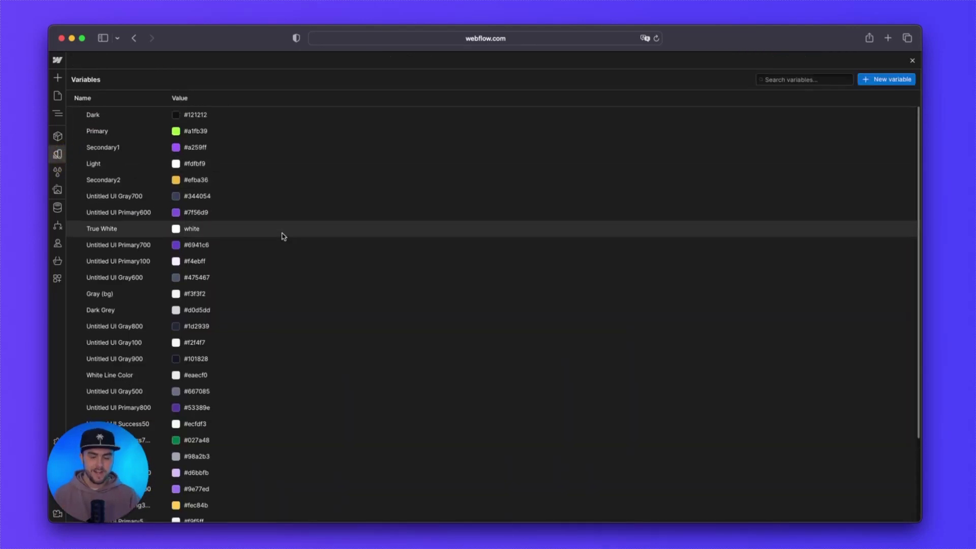
left_click(159, 131)
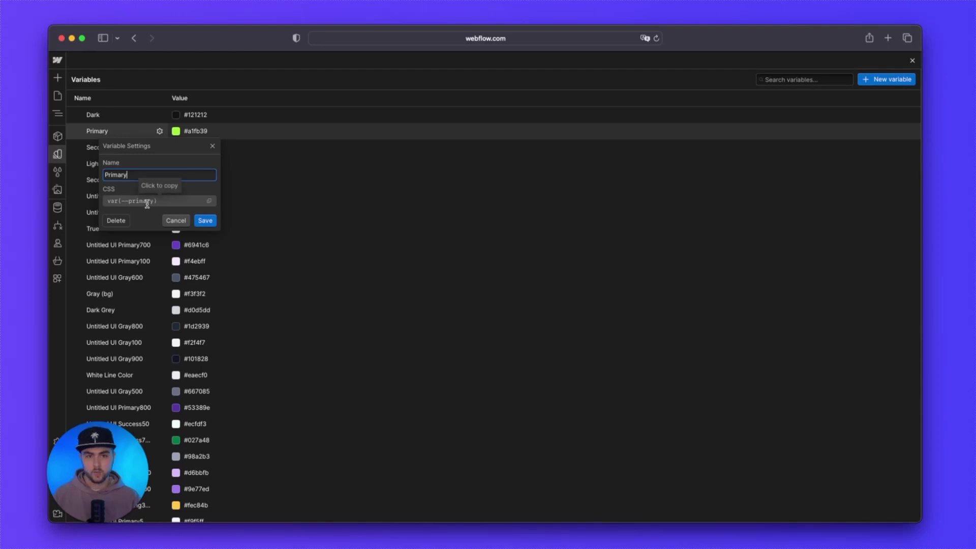
left_click(176, 201)
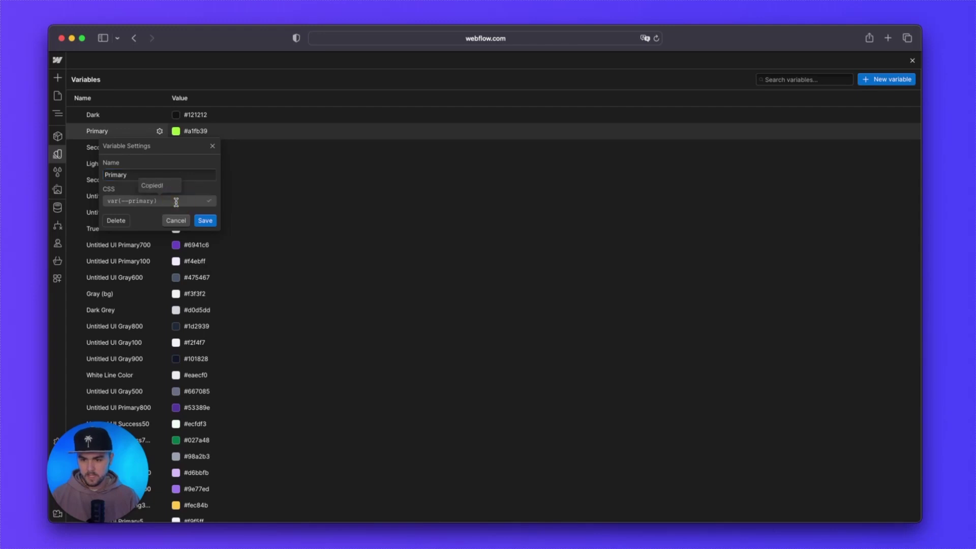
left_click(213, 147)
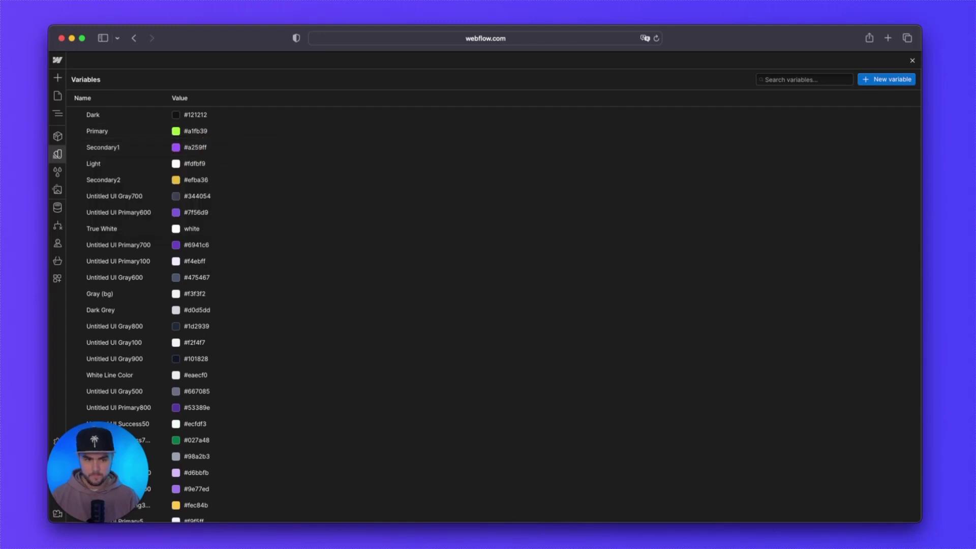
left_click(913, 60)
- Paste an HTML Embed below the hero heading and select its container
left_click(550, 254)
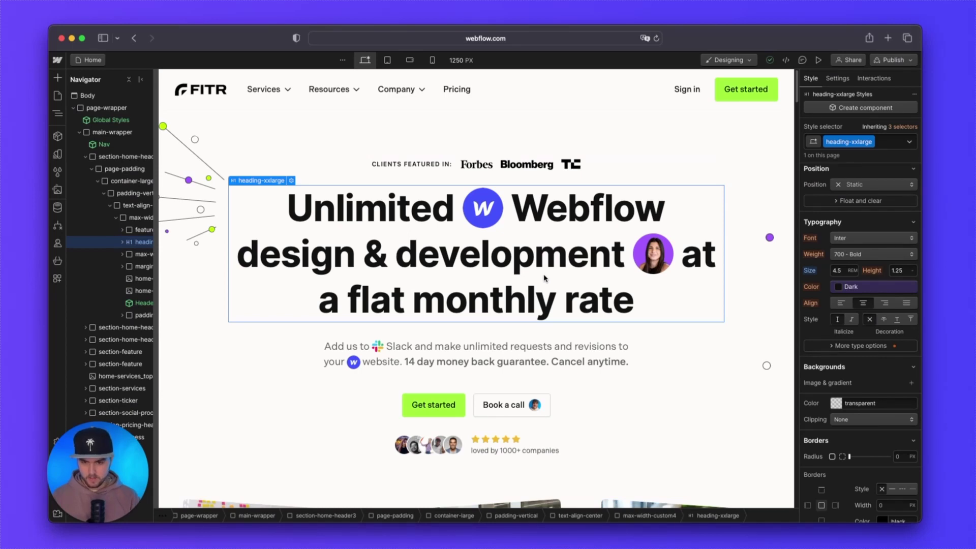
key("super+v")
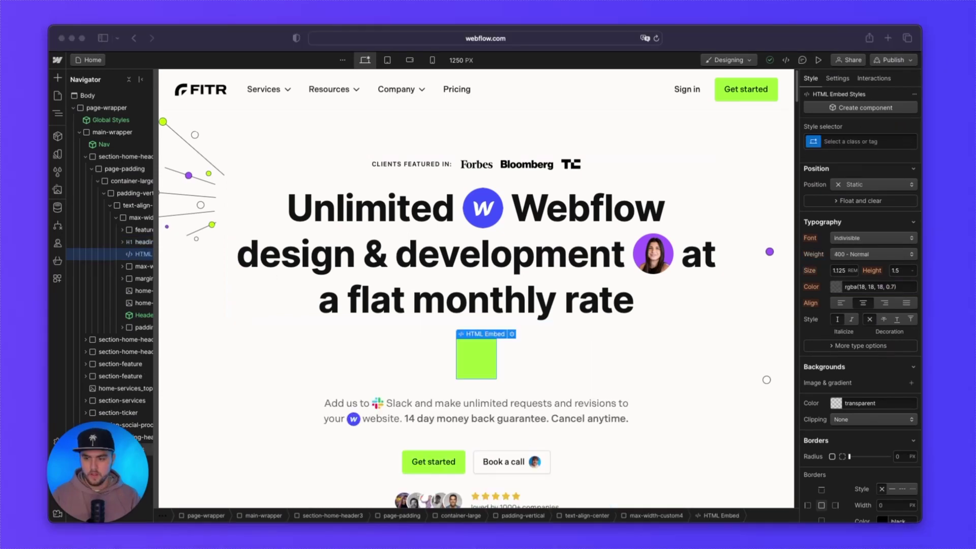
left_click(508, 371)
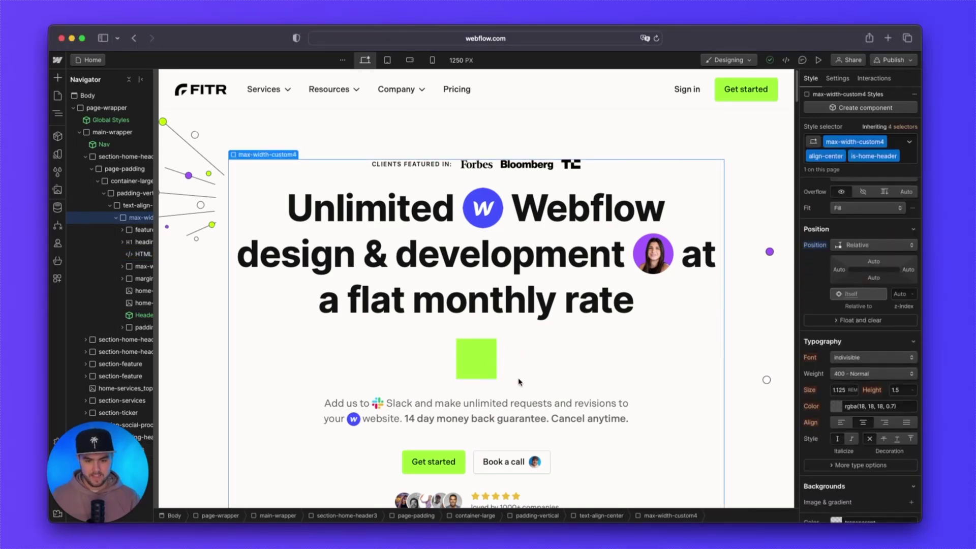
- Review the embed code: a 5rem square div with background-color var(--primary)
double_click(477, 362)
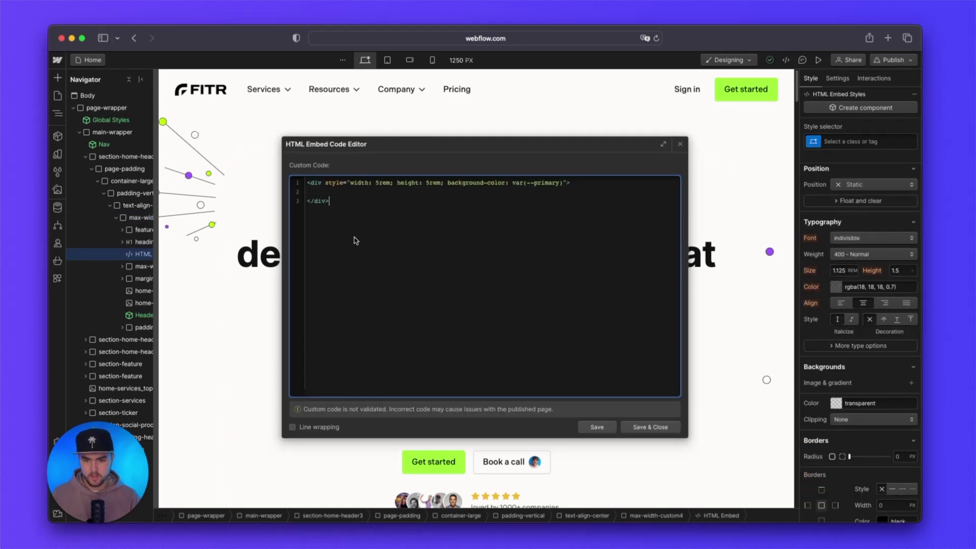
double_click(364, 182)
left_click_drag(365, 182, 444, 184)
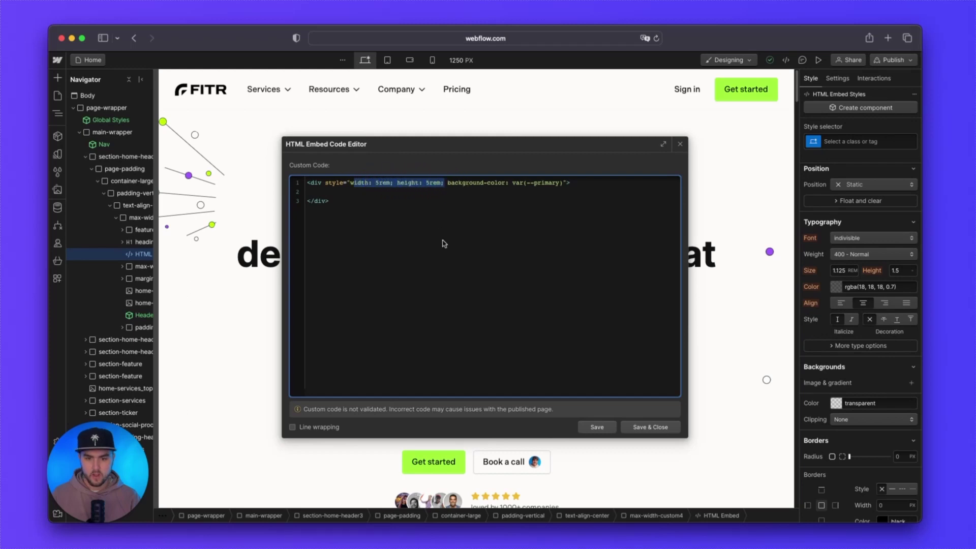
left_click_drag(447, 182, 562, 182)
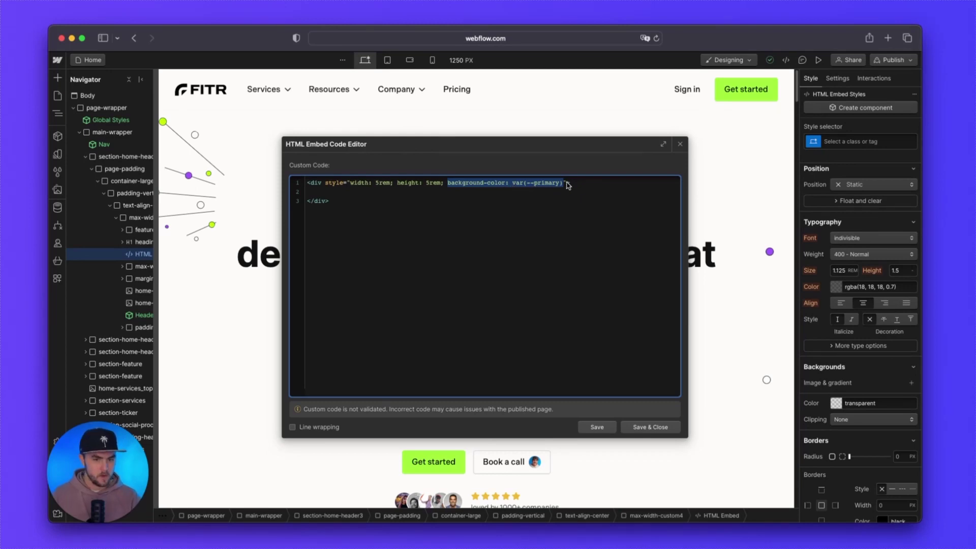
left_click(681, 146)
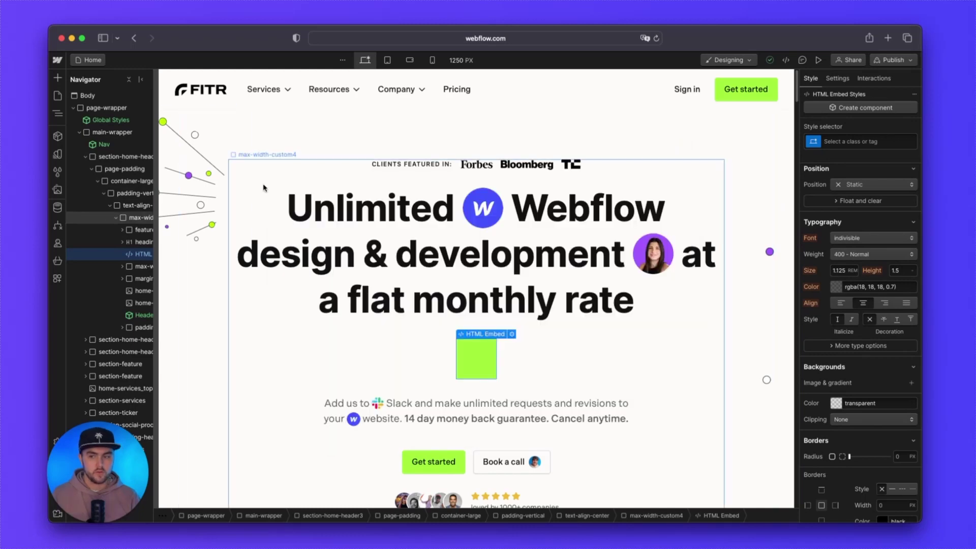
- Change the Primary color variable from green to blue #3990fb
left_click(64, 154)
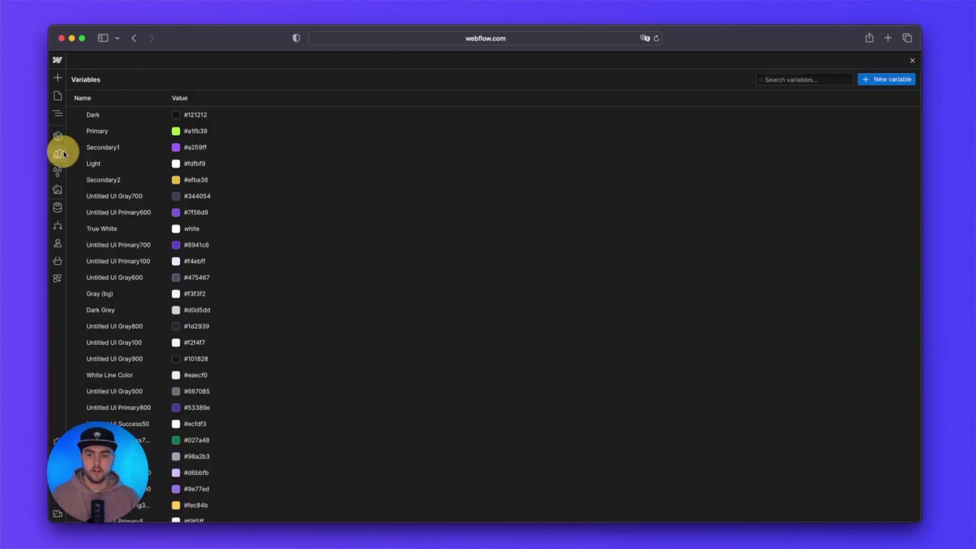
left_click(176, 132)
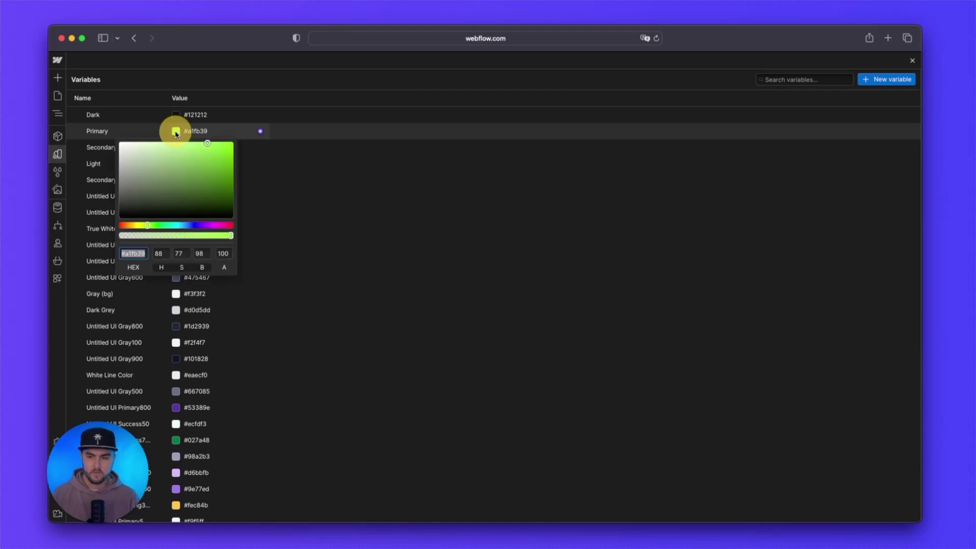
left_click(186, 225)
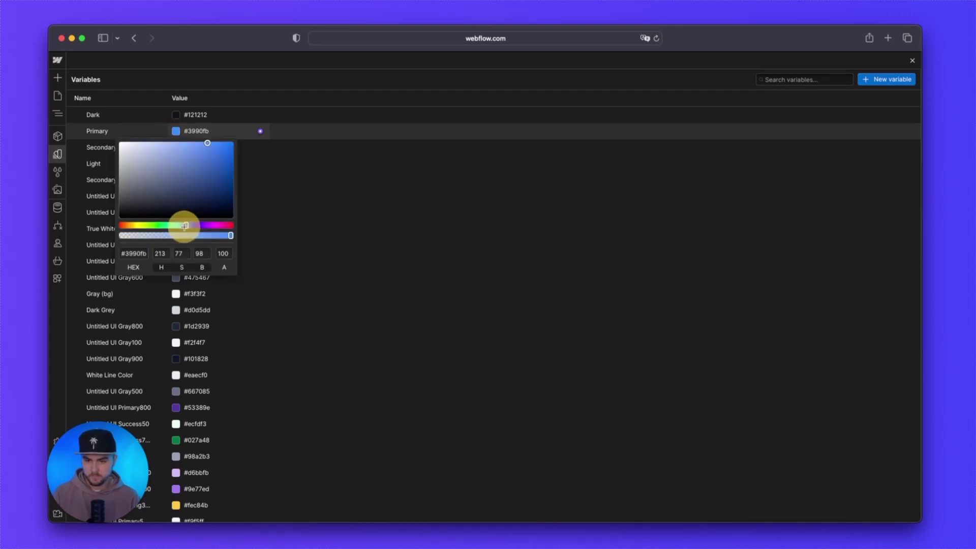
left_click(814, 102)
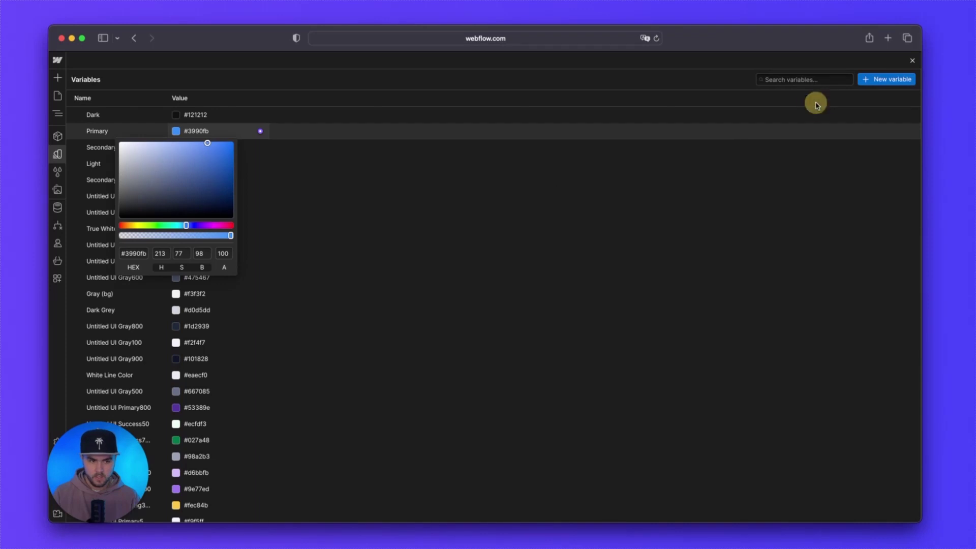
left_click(307, 241)
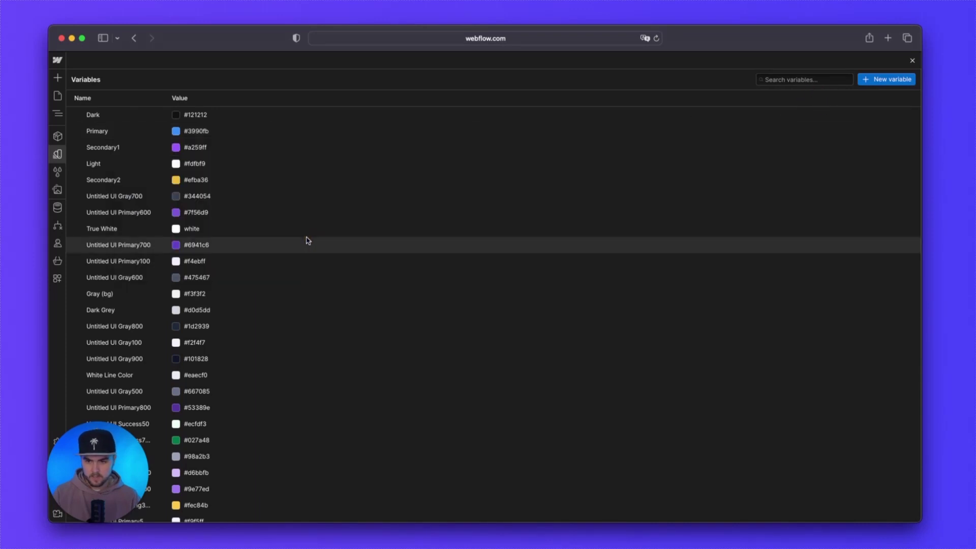
left_click(913, 60)
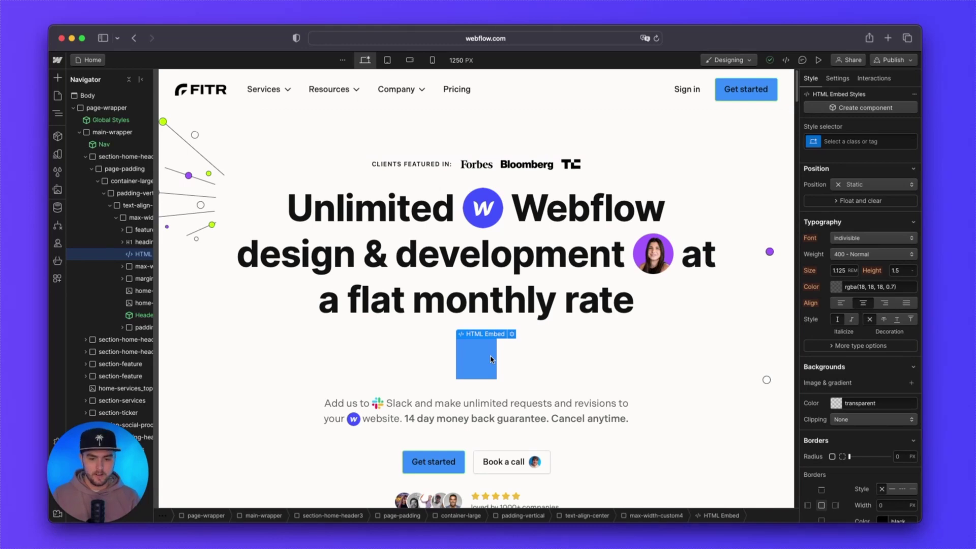
- Recheck the embed code's var(--primary) reference now rendering the box blue
double_click(467, 367)
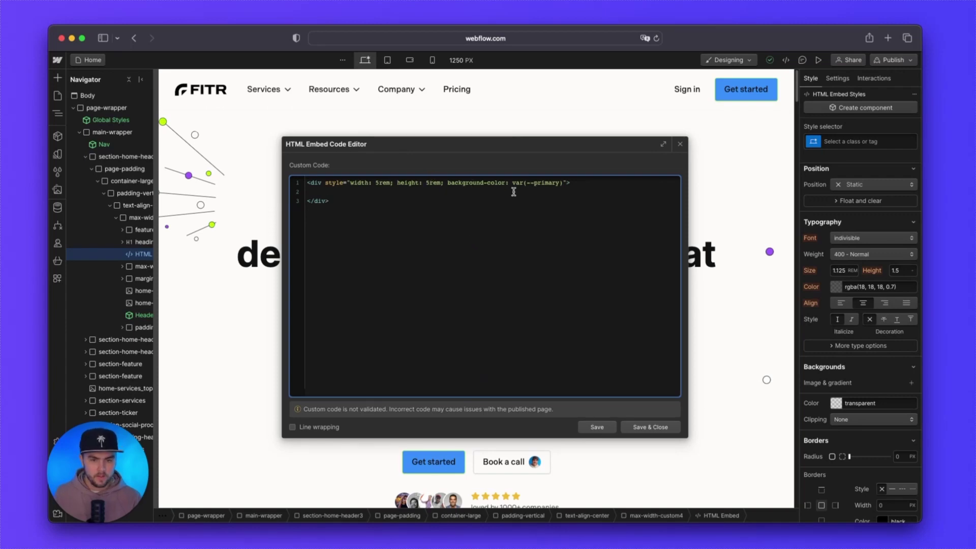
left_click_drag(512, 184, 562, 186)
left_click(571, 198)
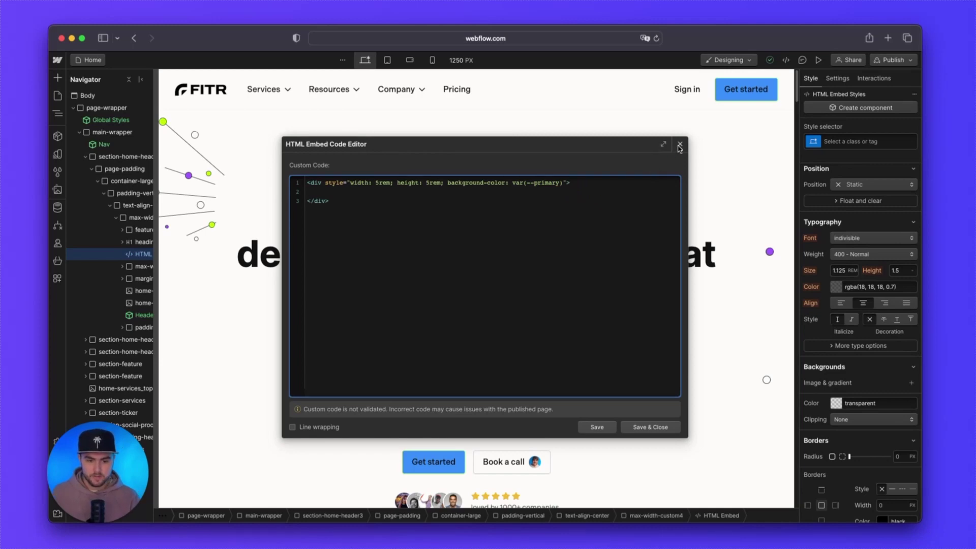
left_click(58, 154)
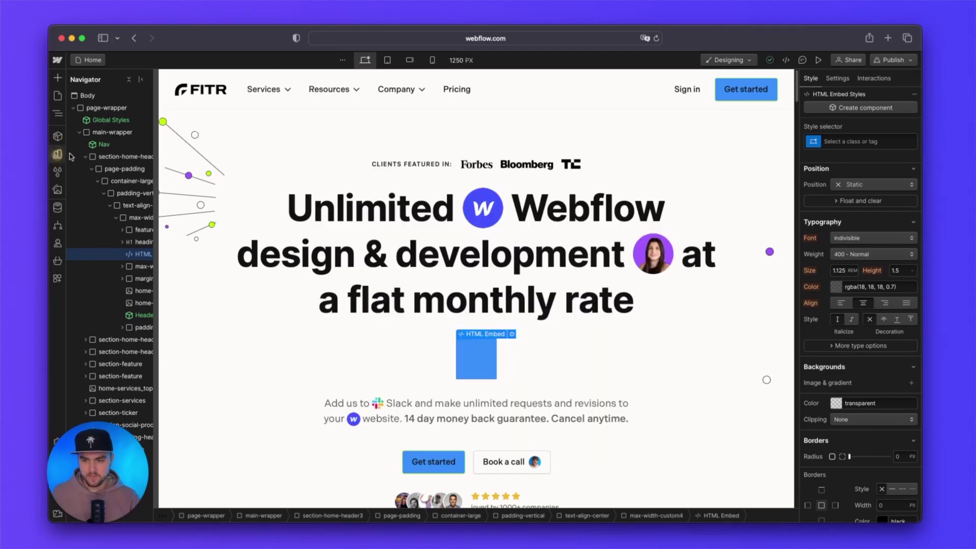
- Show the Primary variable's settings with its CSS reference var(--primary)
left_click(57, 154)
left_click(159, 132)
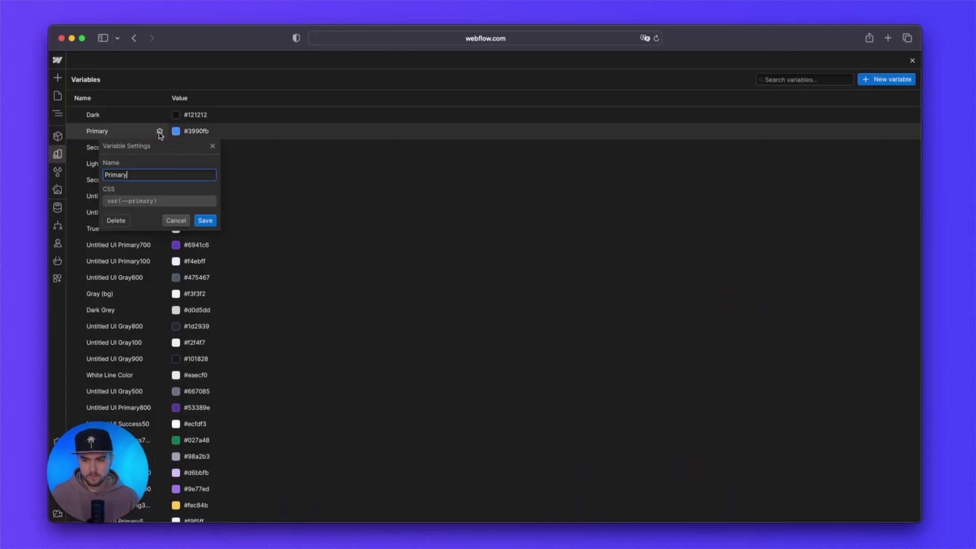